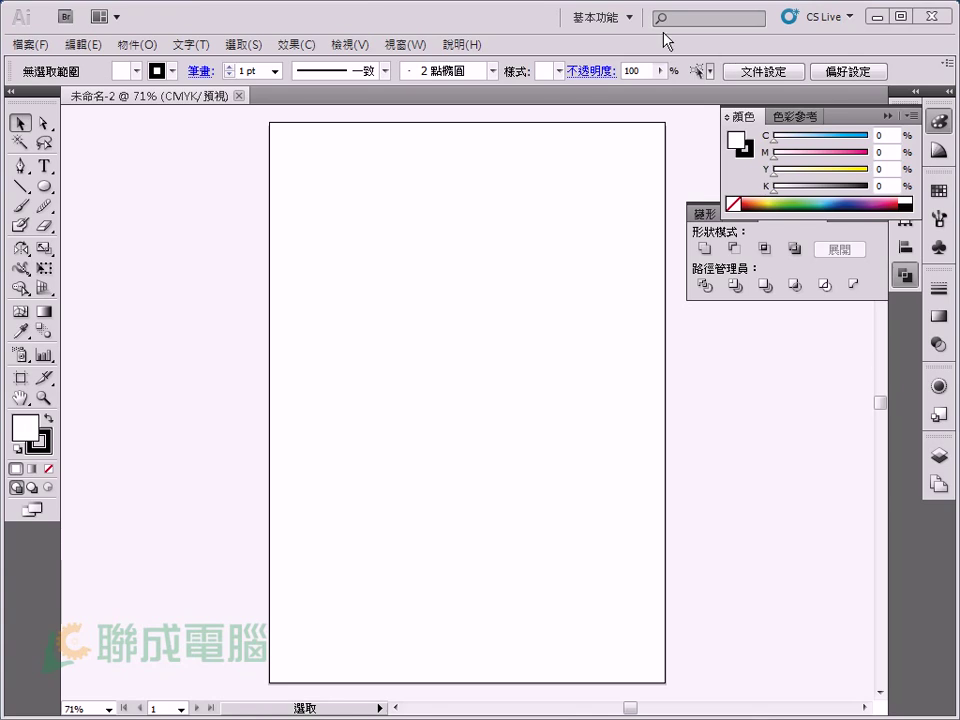
Draw a long horizontal line (about 100.86 mm) near the page top and a shorter line below it.
mouse_move(510, 160)
left_mouse_down()
mouse_move(433, 170)
mouse_move(434, 137)
left_mouse_up()
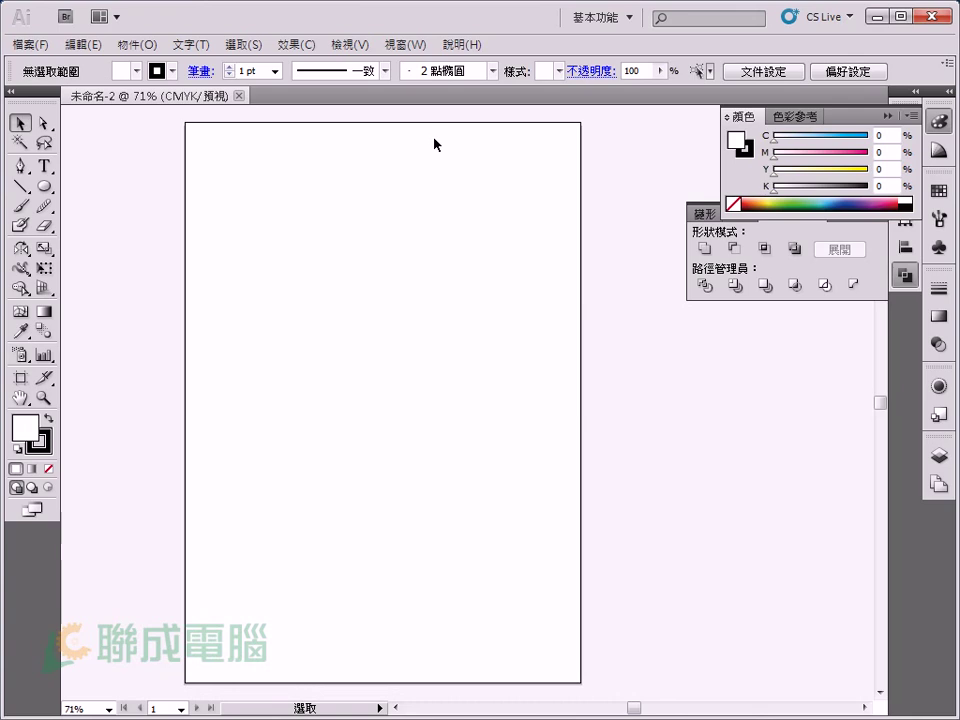
left_click(20, 186)
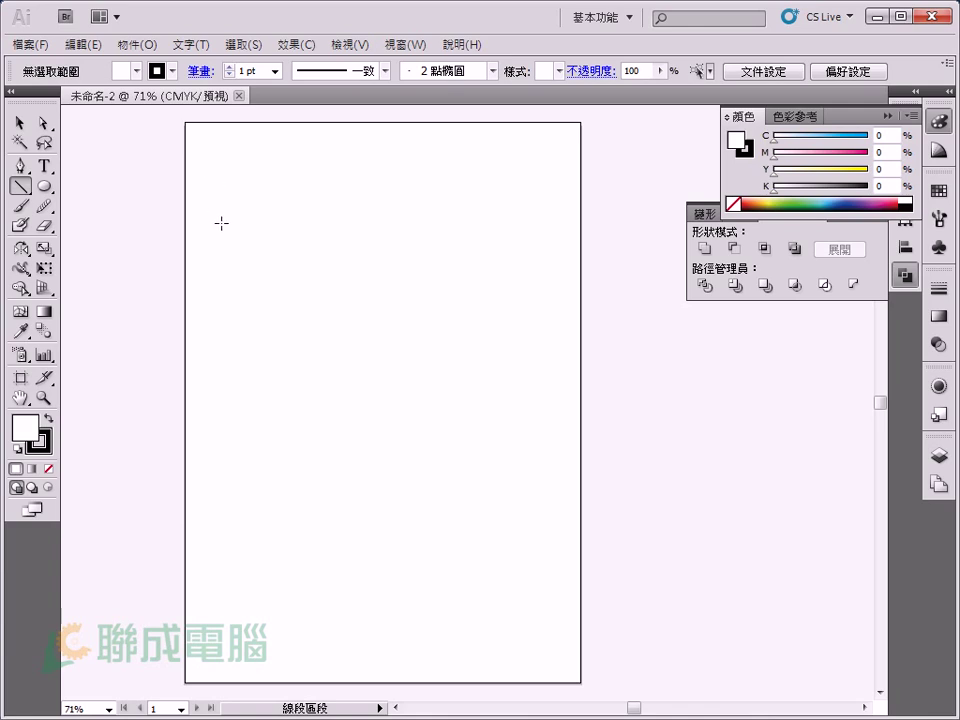
left_click_drag(223, 237, 411, 237)
mouse_move(265, 276)
left_mouse_down()
mouse_move(317, 276)
mouse_move(262, 314)
mouse_move(246, 341)
left_mouse_up()
left_click(19, 122)
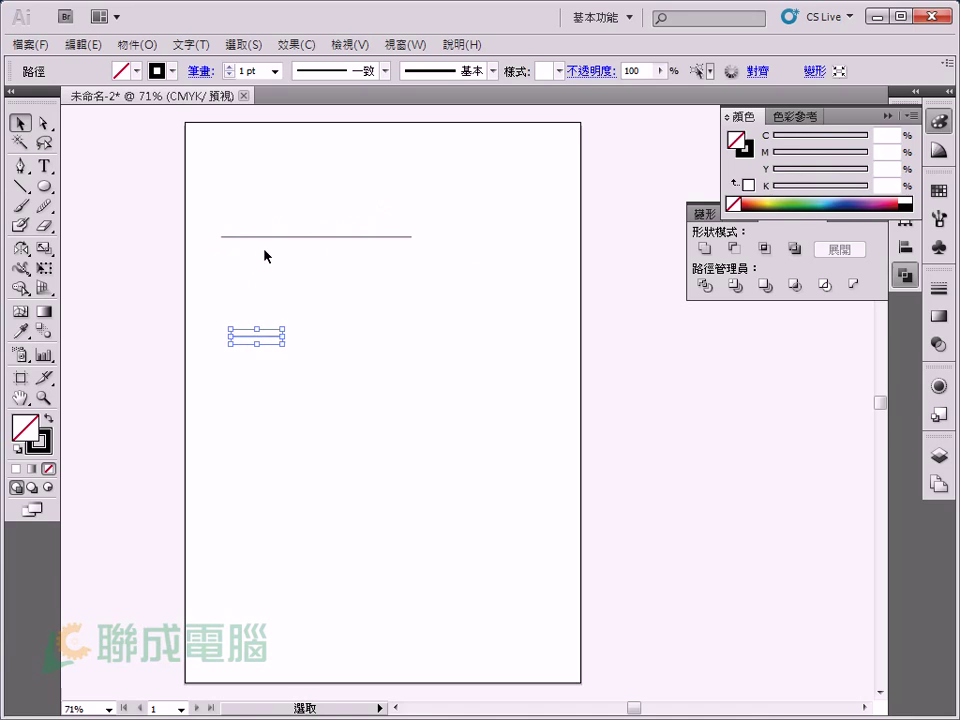
left_click_drag(266, 212, 298, 278)
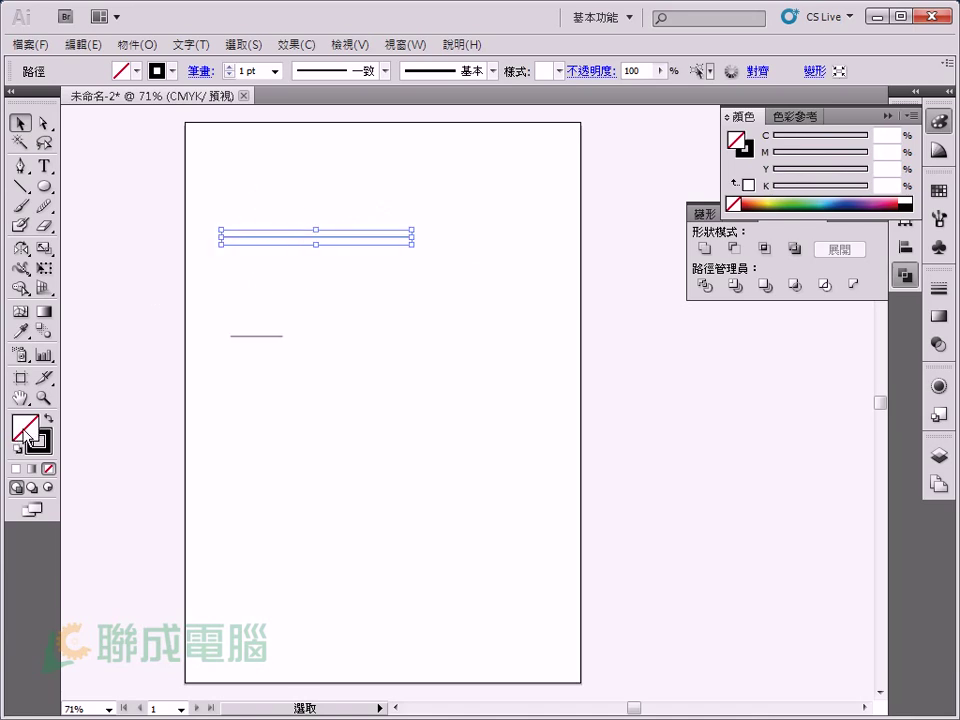
Apply a 180° Twirl effect to the long line, bending it into an S-shaped wave.
left_click(293, 46)
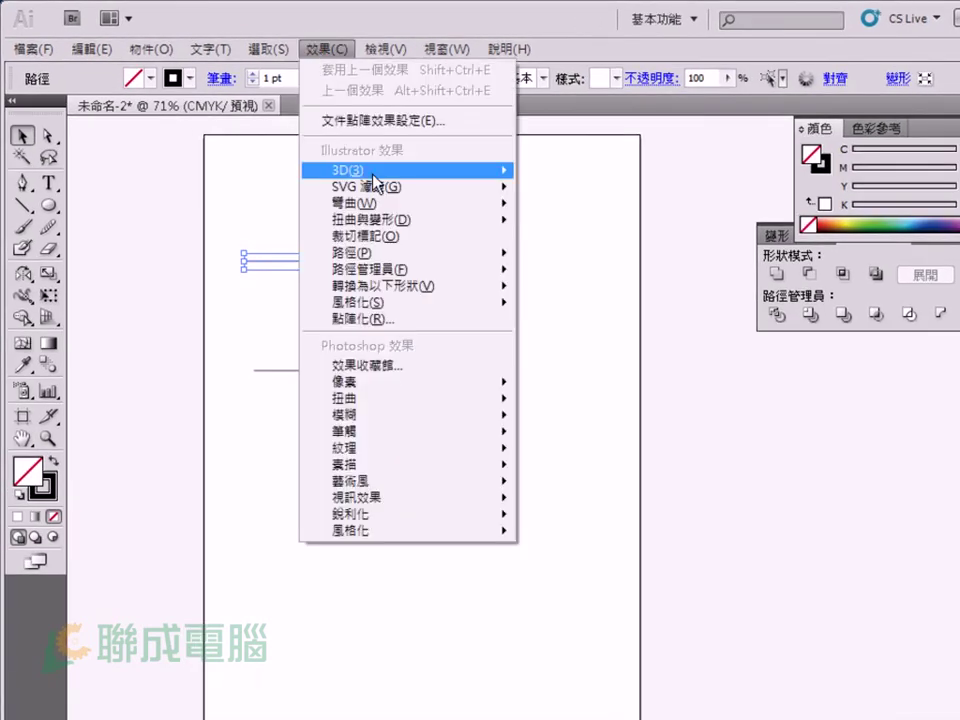
mouse_move(370, 218)
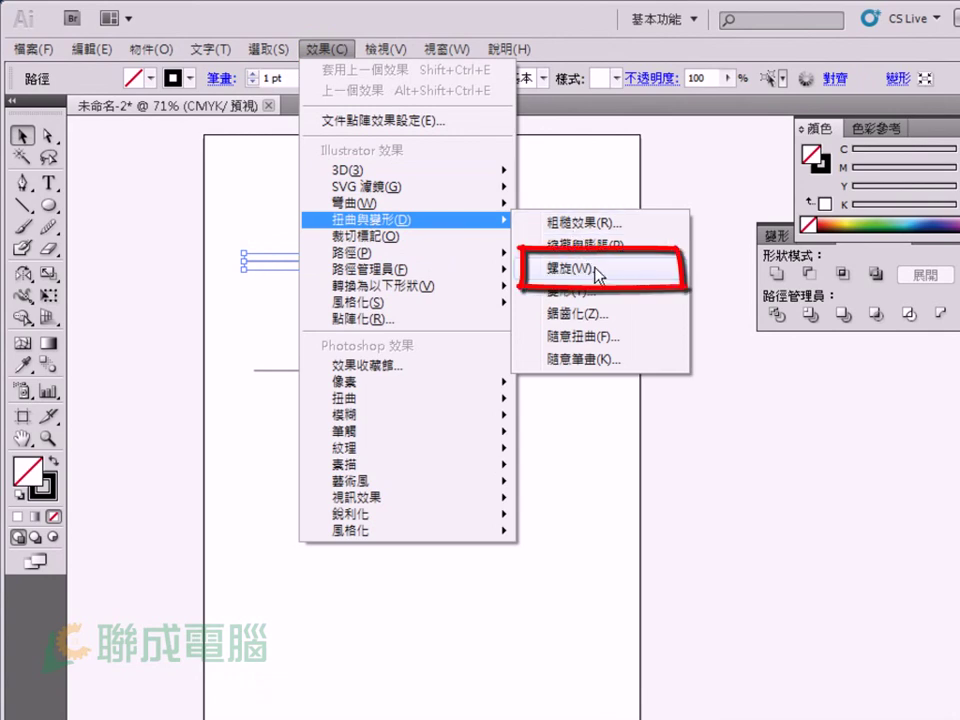
left_click(597, 270)
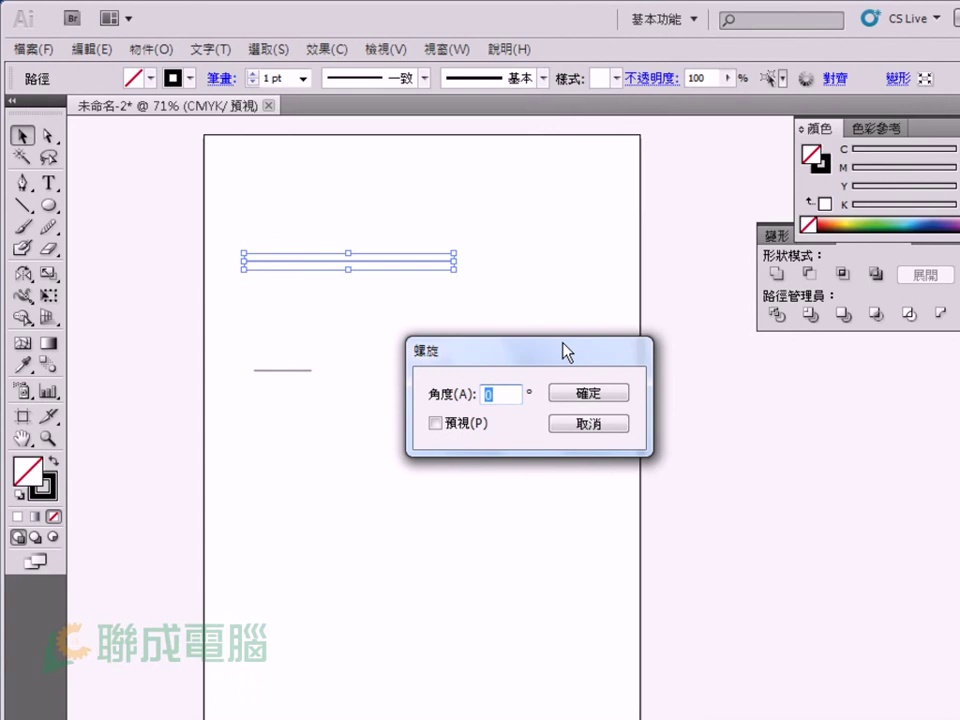
type("180")
left_click(590, 394)
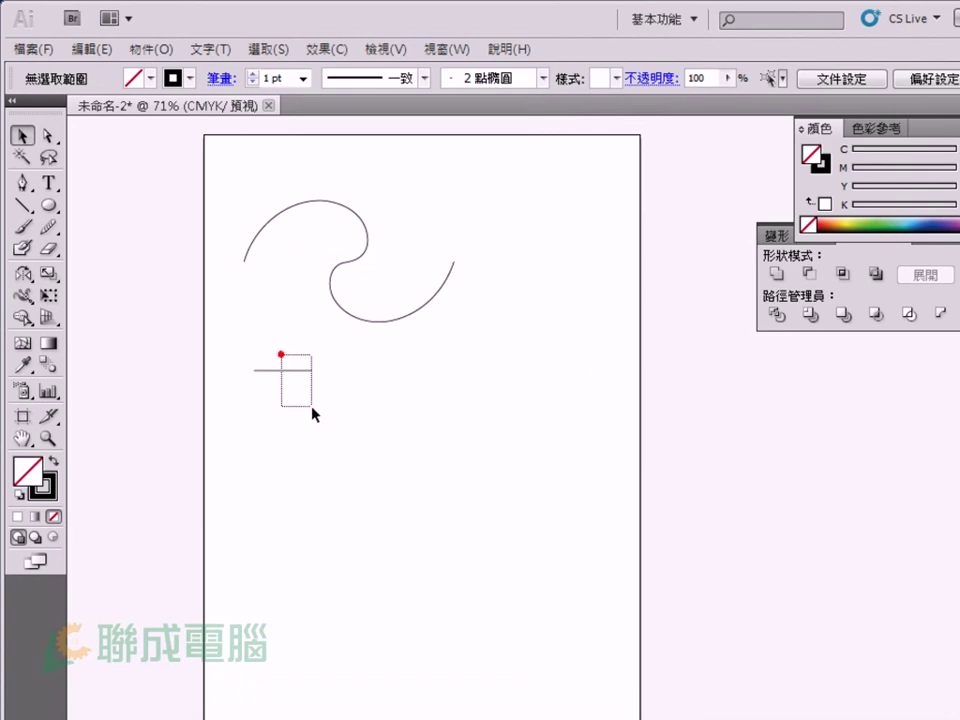
Reapply the Twirl effect to the short line, turning it into a small curl.
left_click_drag(312, 407, 312, 407)
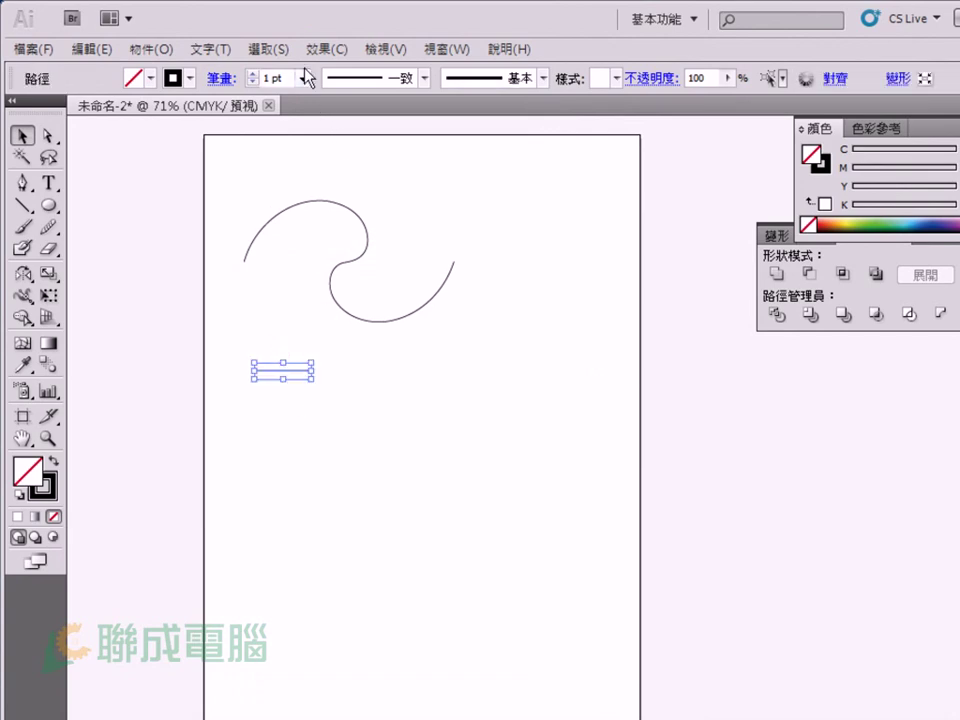
left_click(327, 49)
left_click(344, 68)
left_click(378, 452)
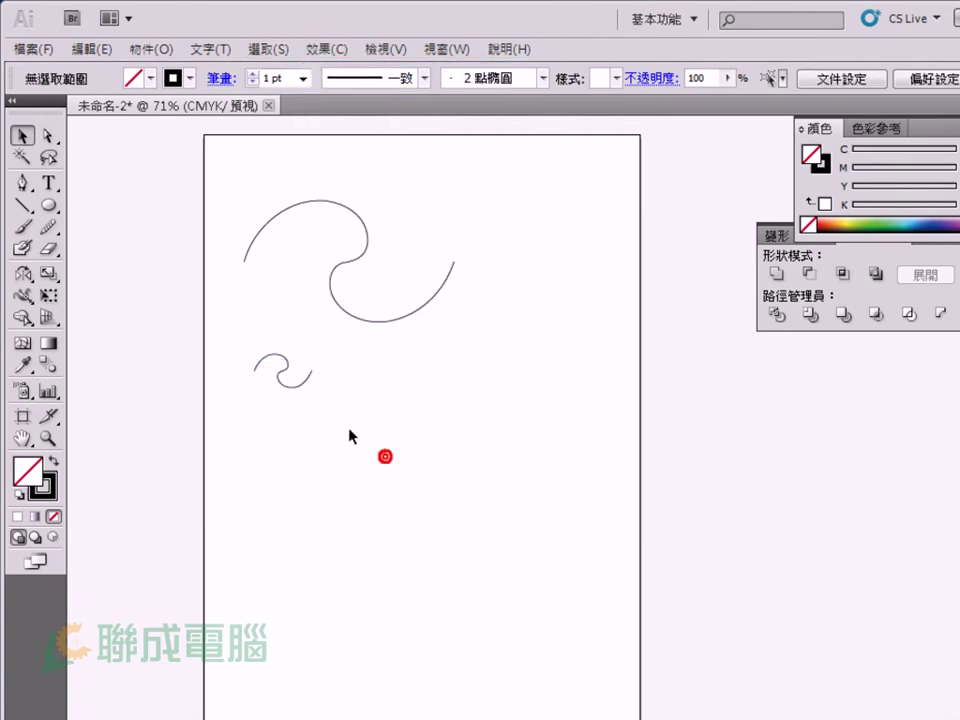
left_click(466, 446)
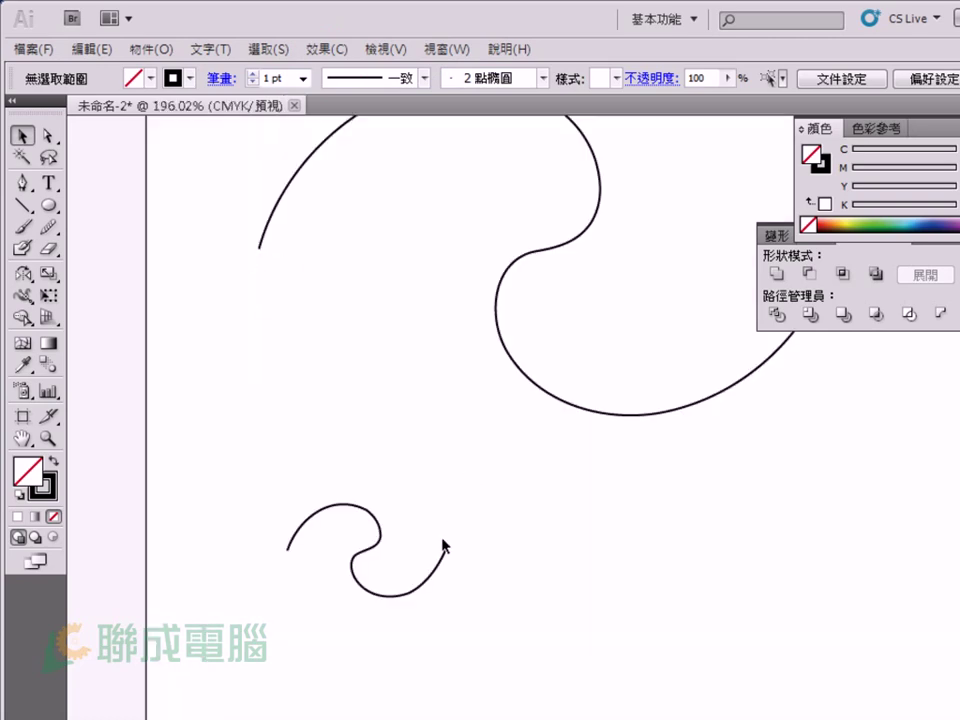
left_click(314, 451)
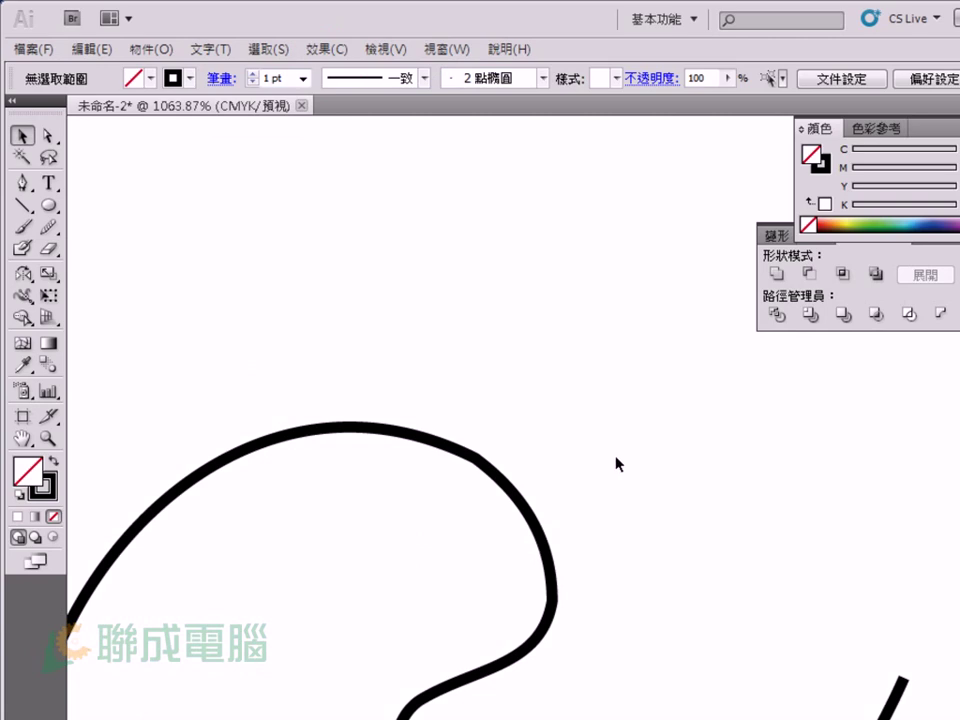
key("ctrl+minus")
key("ctrl+minus")
key("ctrl+minus")
key("ctrl+minus")
key("ctrl+minus")
key("ctrl+minus")
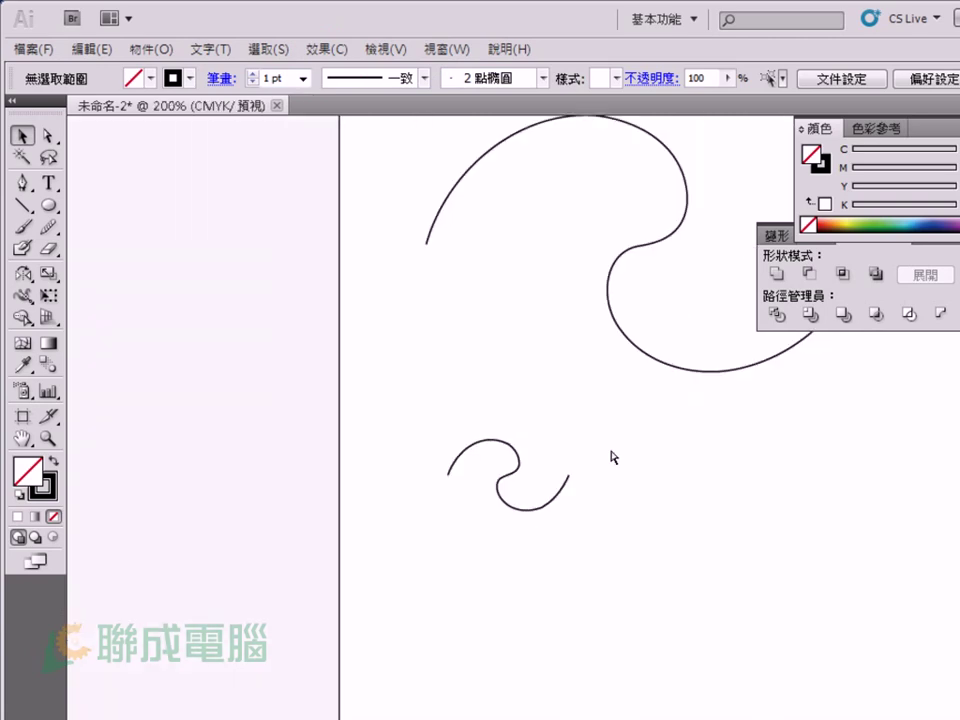
left_click_drag(655, 370, 526, 467)
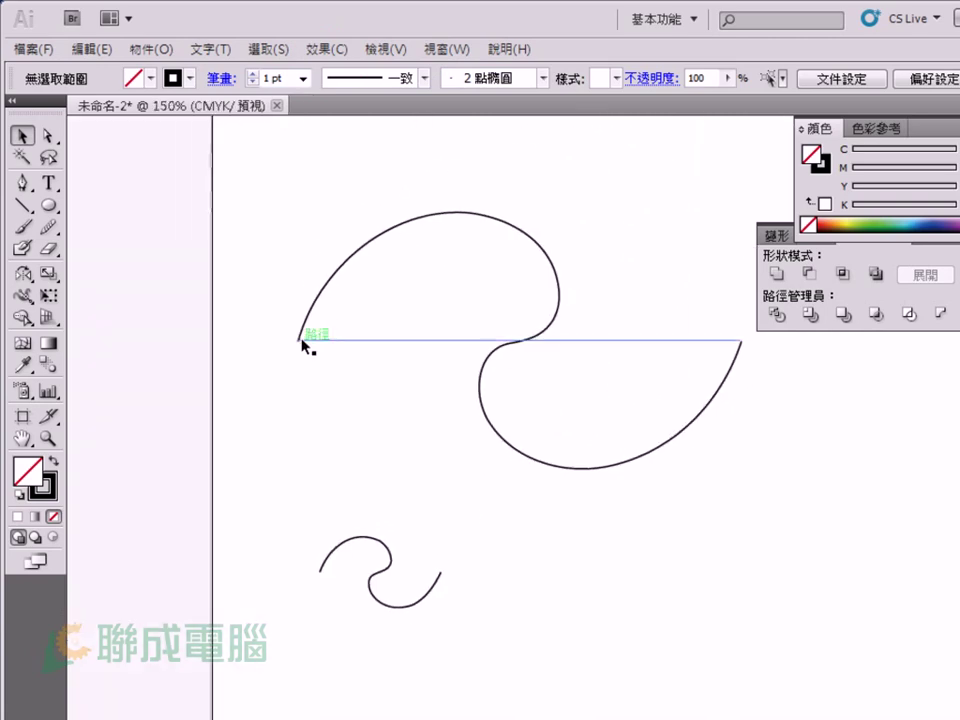
Delete the small curl at the bottom left.
left_click_drag(467, 675, 407, 574)
key("Delete")
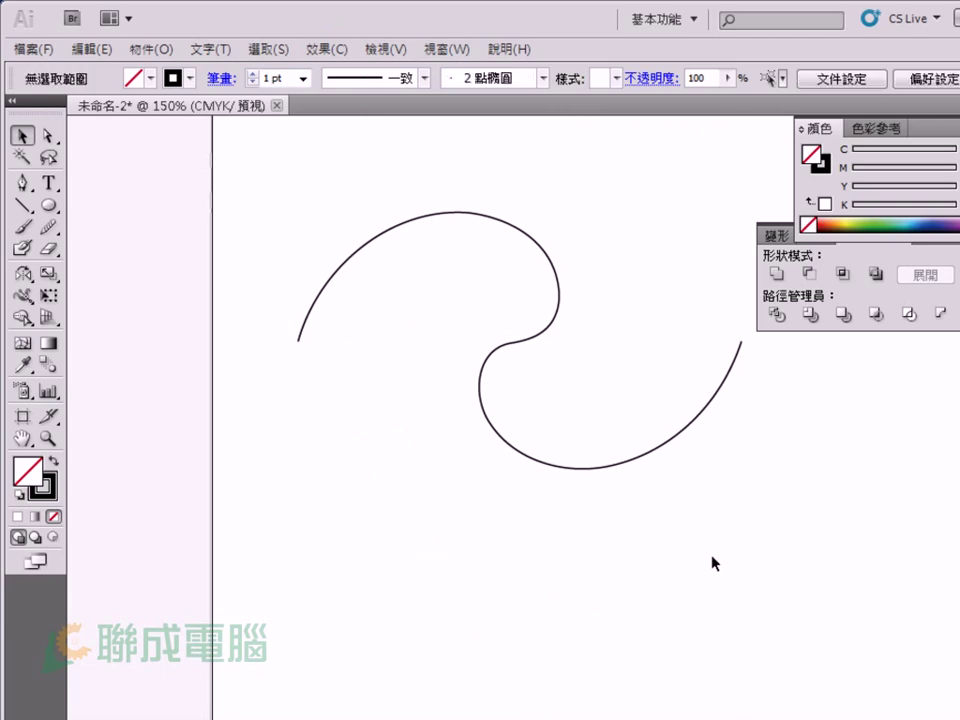
key("ctrl+minus")
key("ctrl+minus")
key("ctrl+minus")
mouse_move(707, 550)
left_mouse_down()
mouse_move(683, 507)
mouse_move(470, 452)
left_mouse_up()
Select the large S-shaped wave and nudge it slightly down and left.
left_click(244, 317)
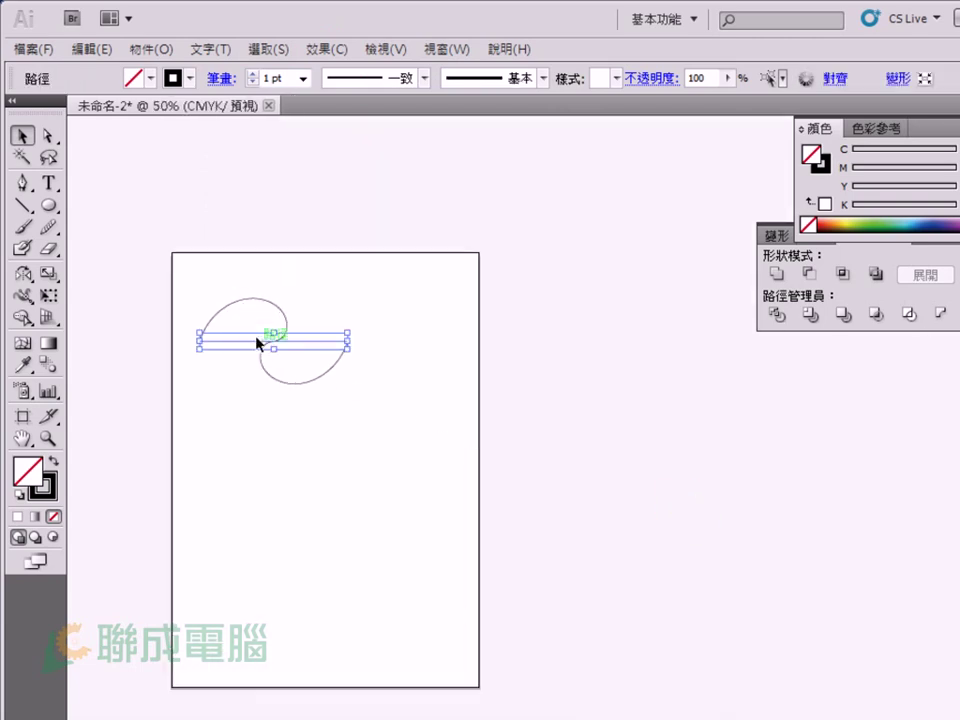
left_click_drag(165, 221, 465, 436)
left_click_drag(476, 510, 471, 450)
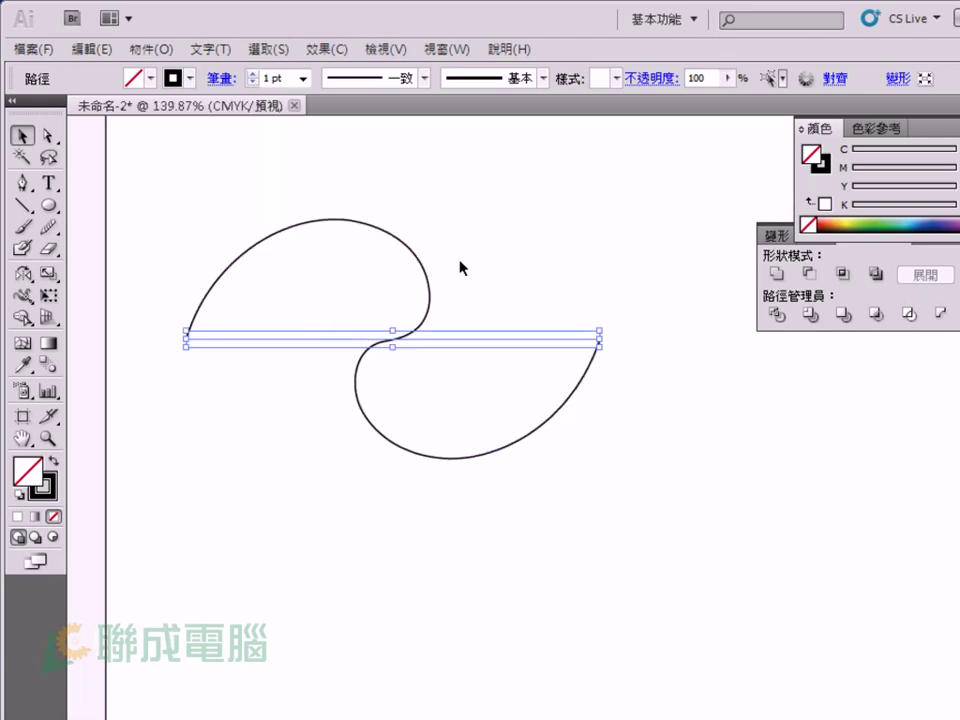
left_click(408, 615)
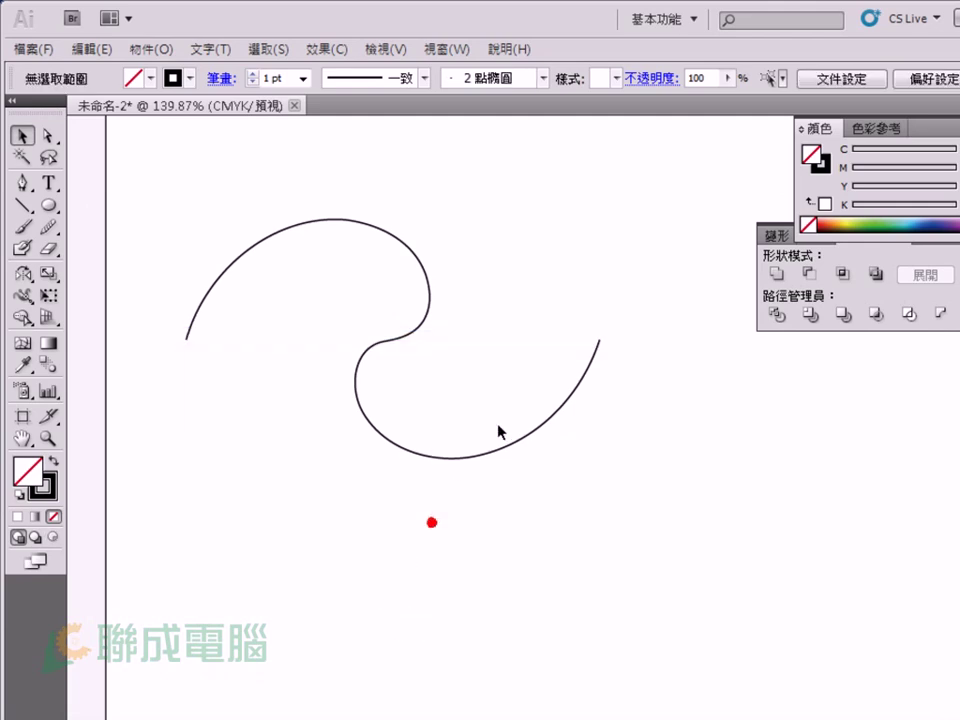
left_click_drag(335, 488, 472, 407)
left_click(354, 520)
left_click_drag(371, 516, 497, 396)
left_click_drag(294, 401, 432, 320)
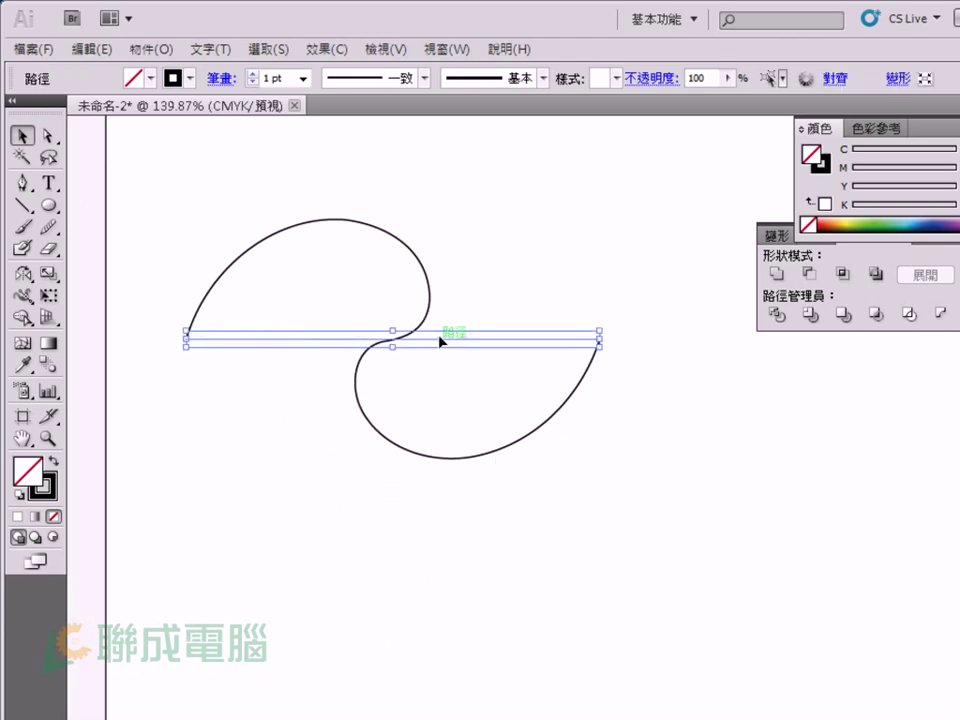
key("ctrl+z")
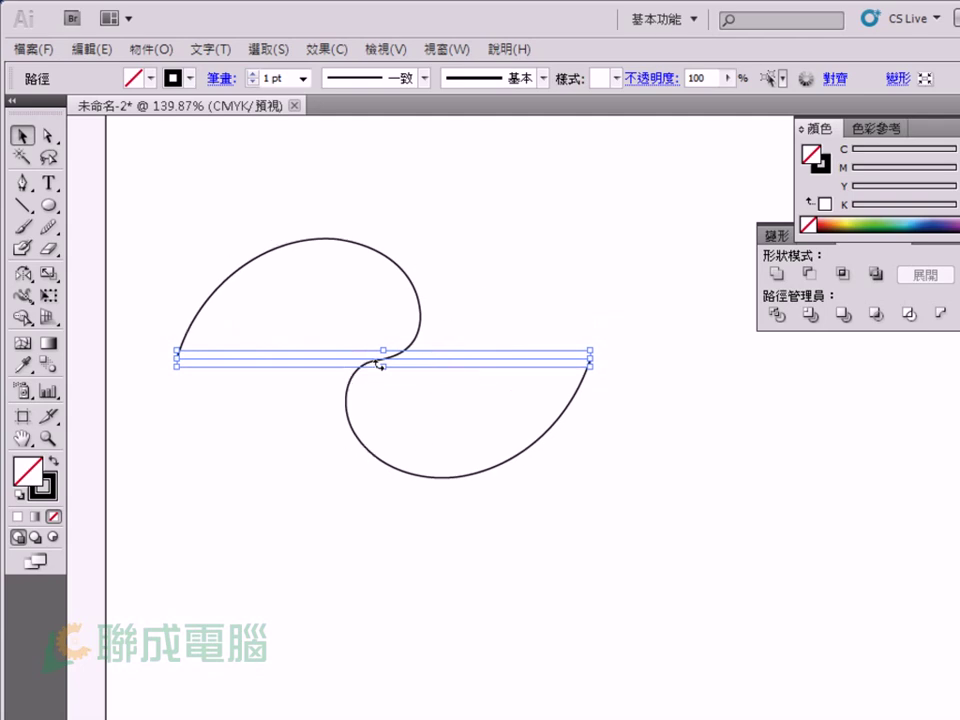
left_click(327, 49)
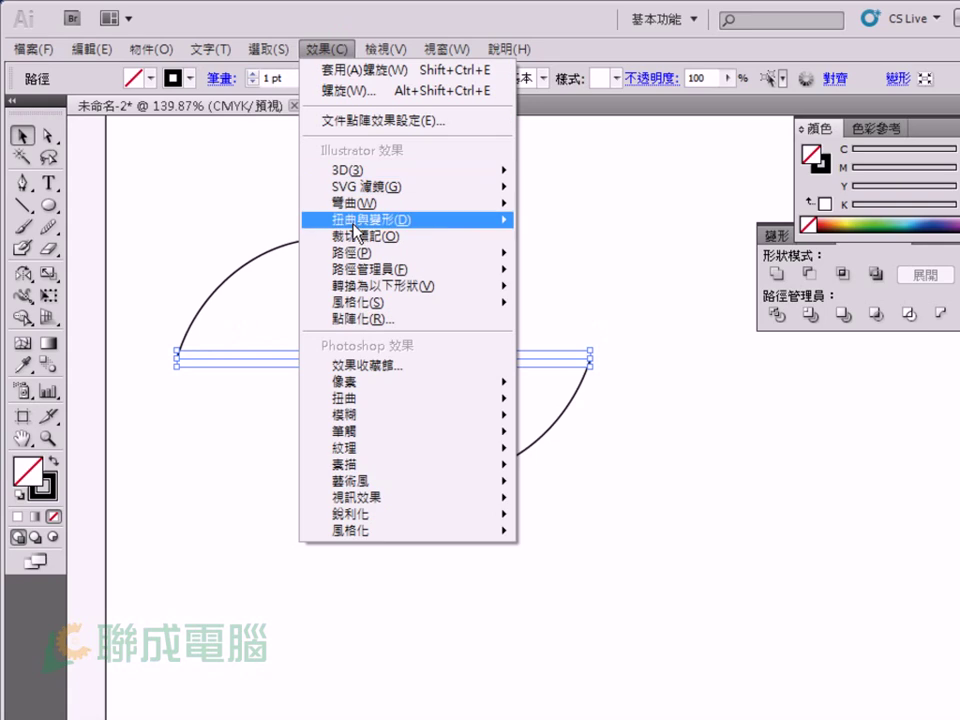
Show the wave's appearance: Twirl effect, 1 pt stroke and no fill.
left_click(396, 364)
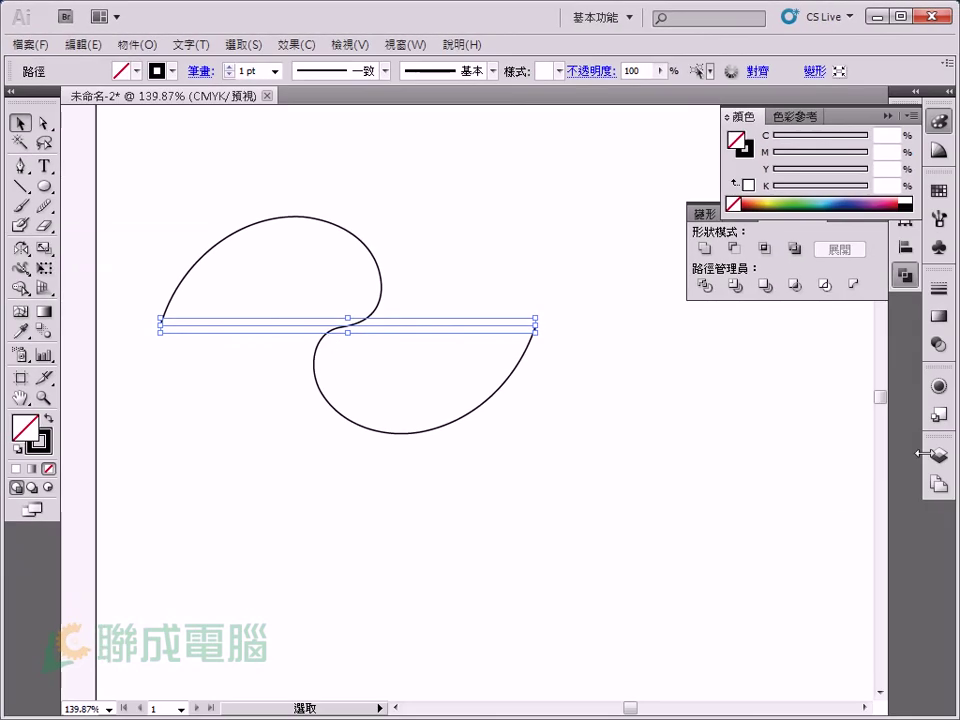
left_click(937, 425)
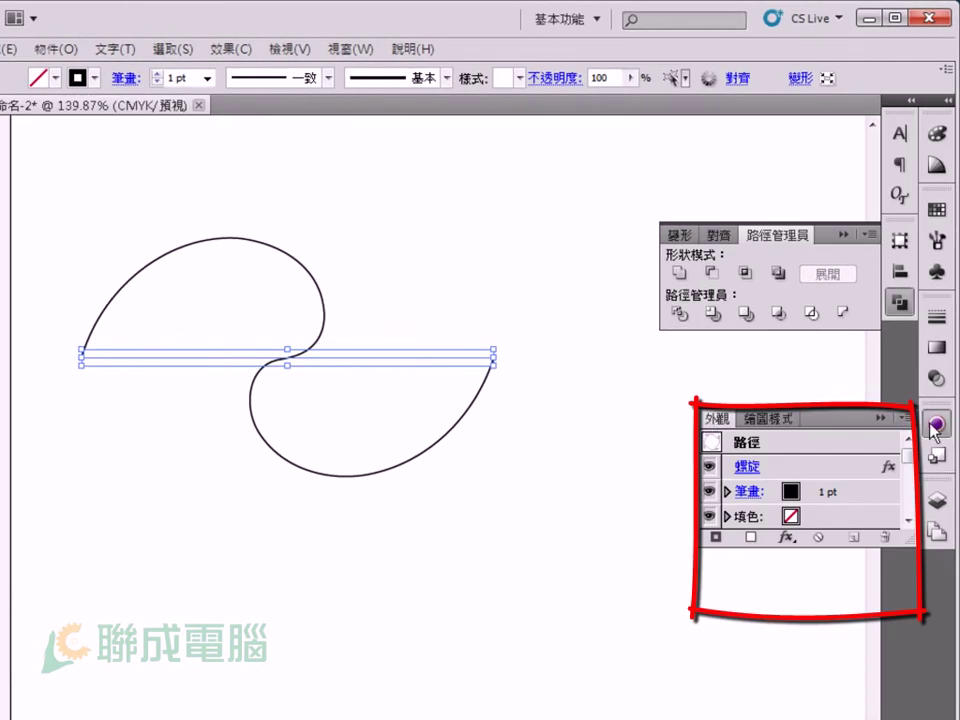
Change the wave's Twirl angle to 360° so it winds into a full spiral.
left_click_drag(905, 535, 908, 606)
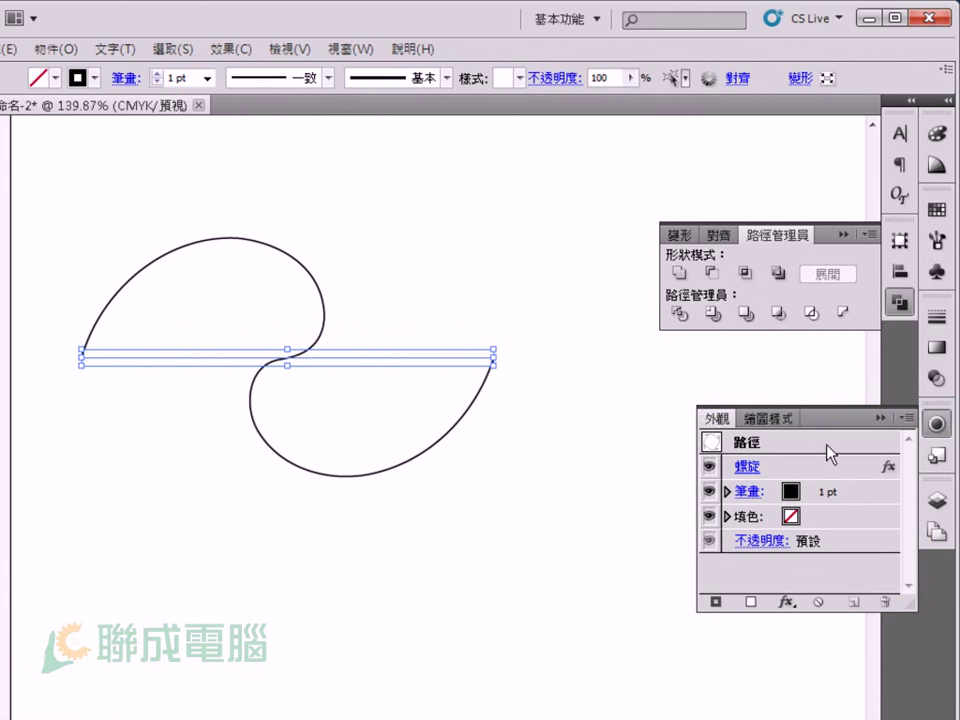
left_click(749, 468)
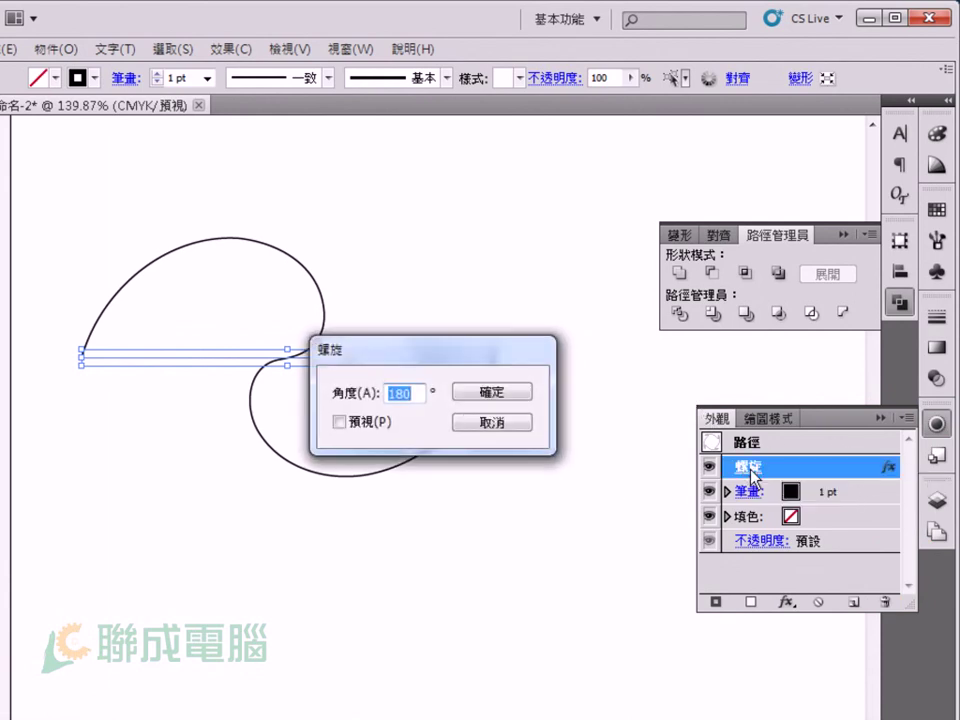
left_click_drag(502, 362, 602, 270)
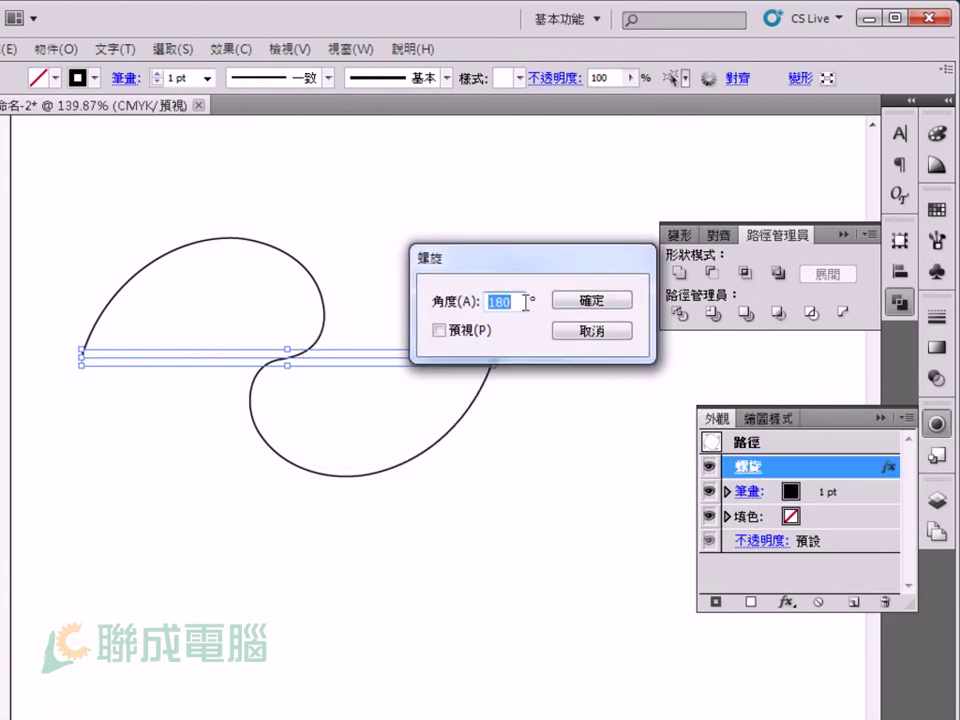
type("36")
left_click(608, 301)
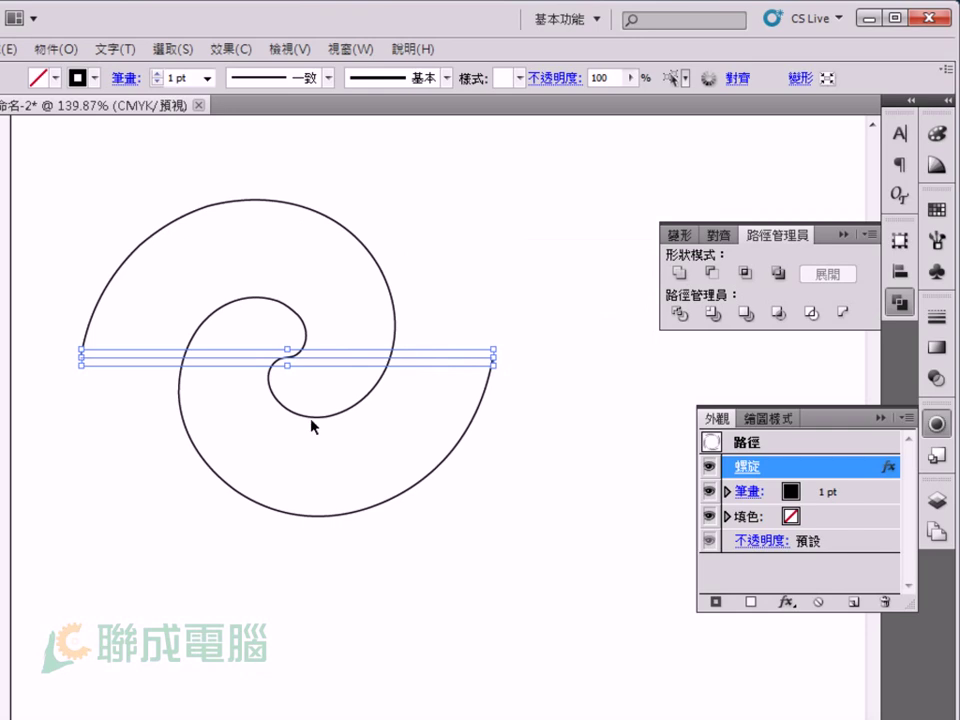
left_click(536, 576)
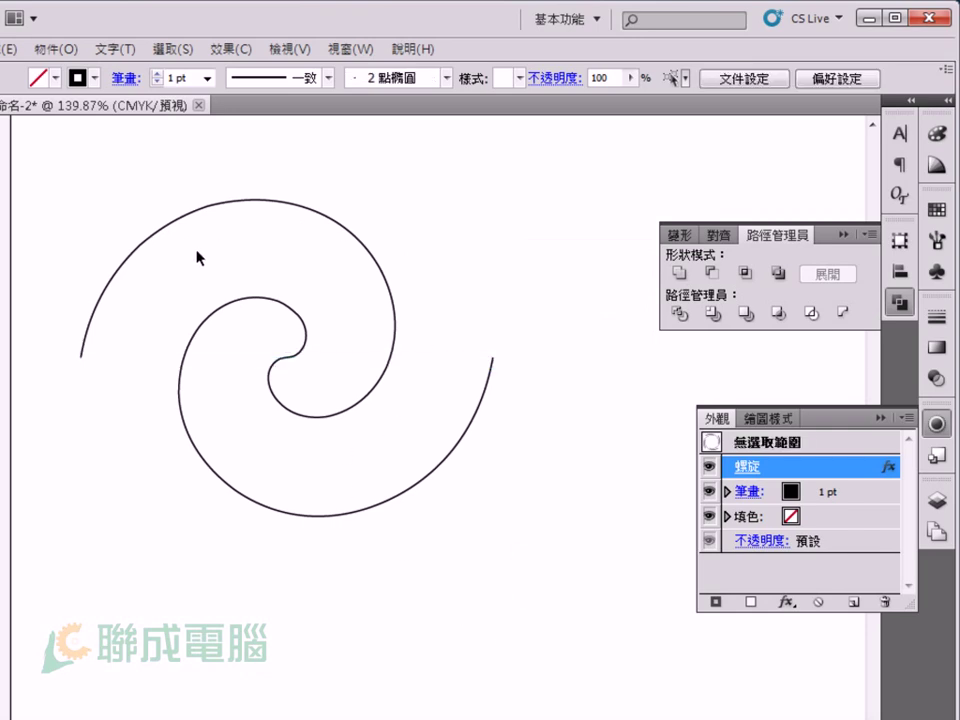
Try shrinking the spiral, then undo to keep it at its original size.
left_click(546, 471)
key("ctrl+a")
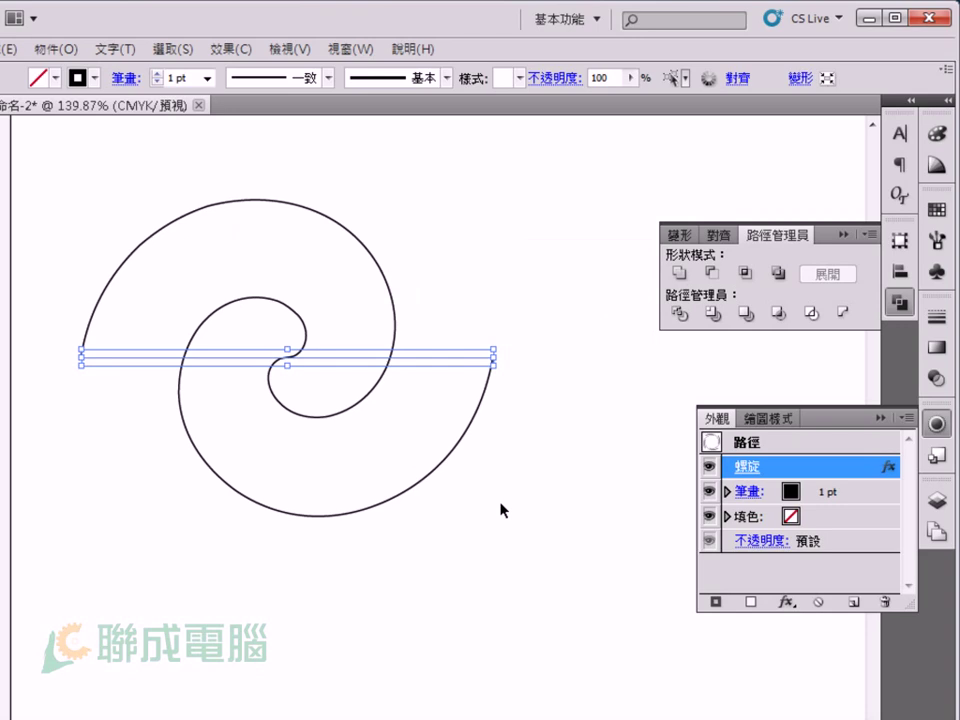
key("ctrl+minus")
key("ctrl+minus")
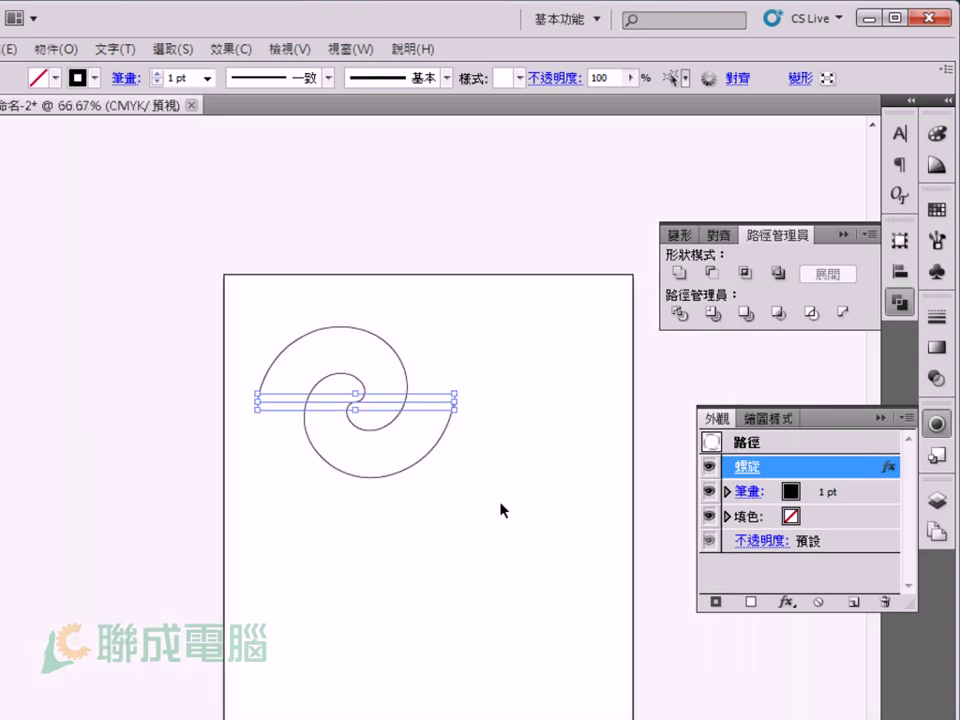
left_click(500, 508)
key("ctrl+a")
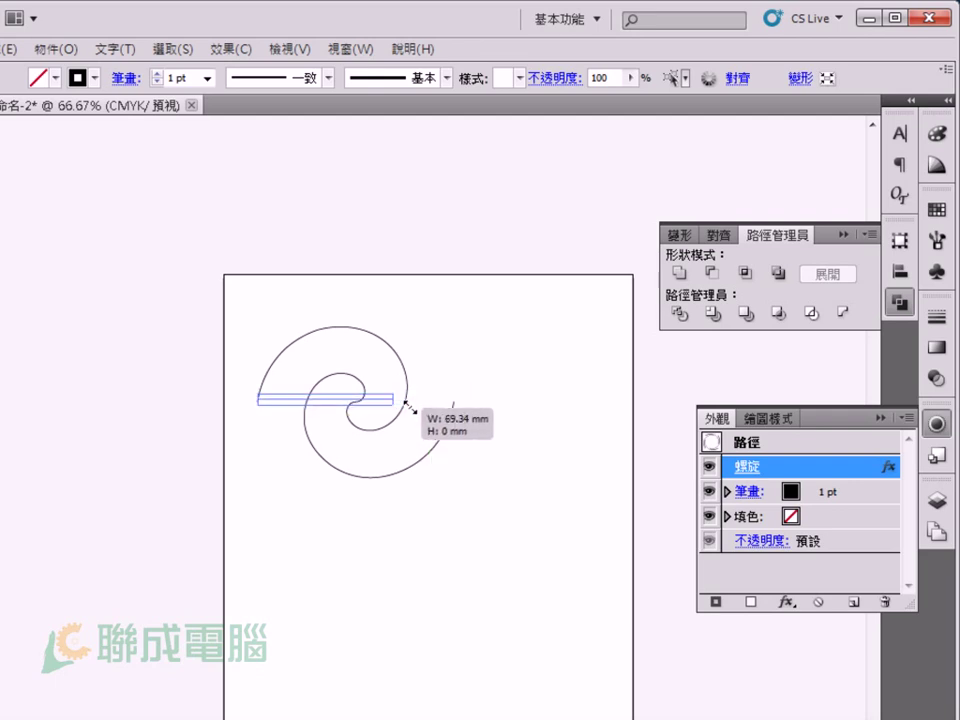
left_click_drag(455, 410, 321, 406)
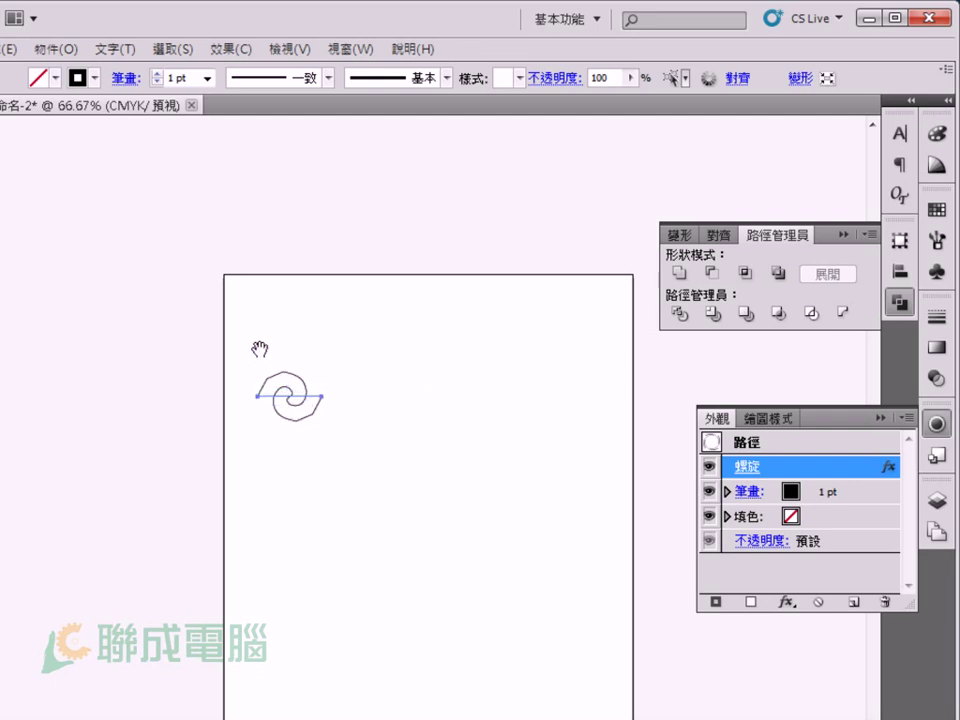
left_click_drag(233, 340, 318, 428)
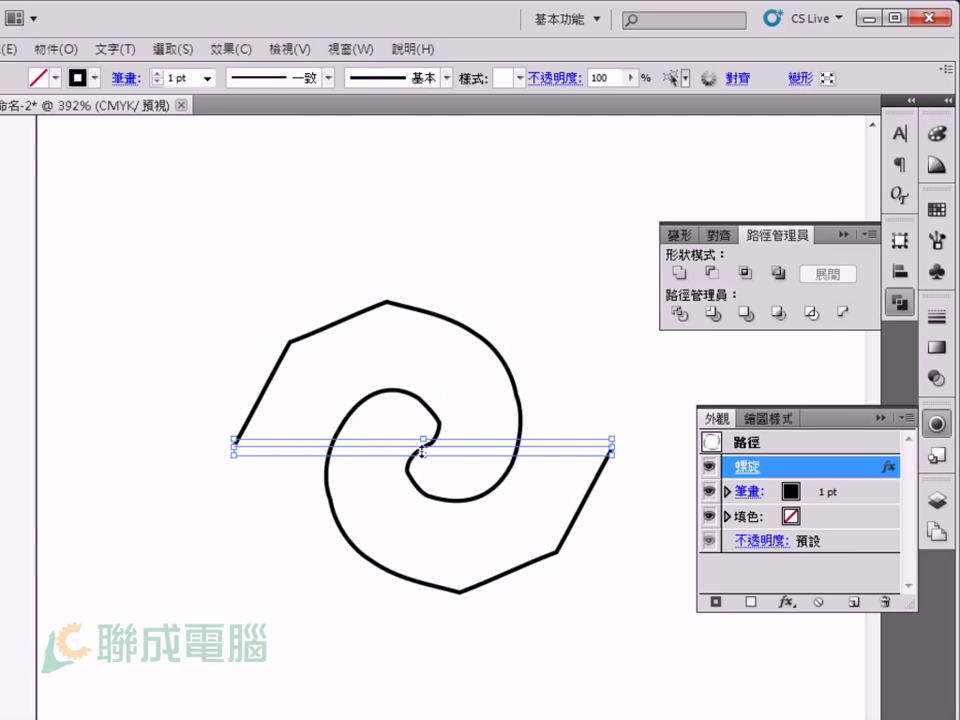
left_click(418, 484, "ctrl+alt")
left_click(420, 488, "ctrl+alt")
left_click(454, 555)
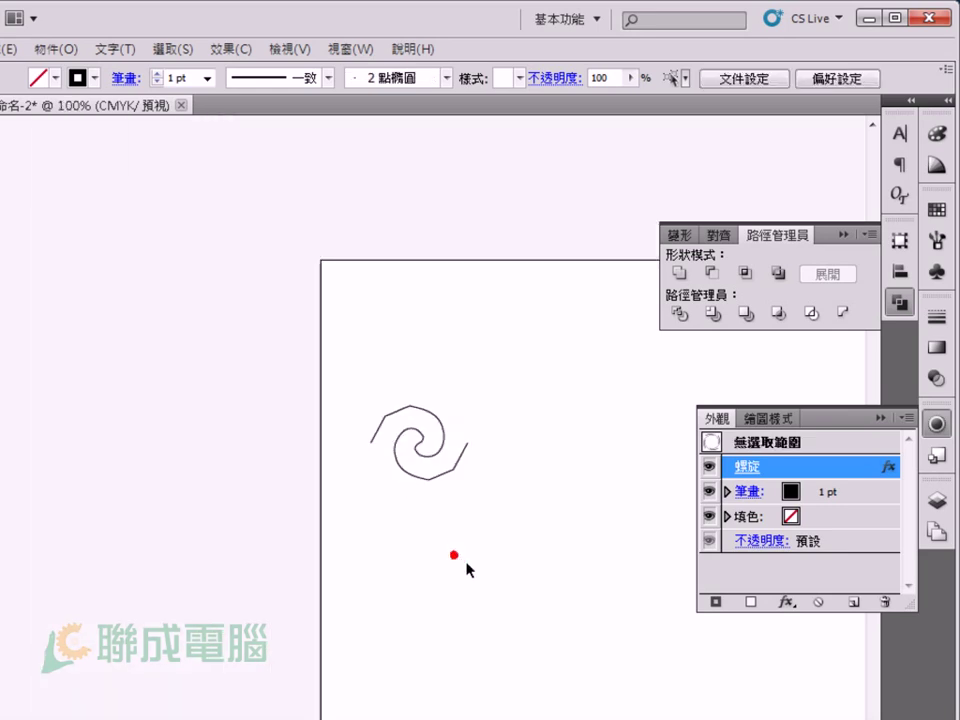
key("ctrl+z")
key("ctrl+z")
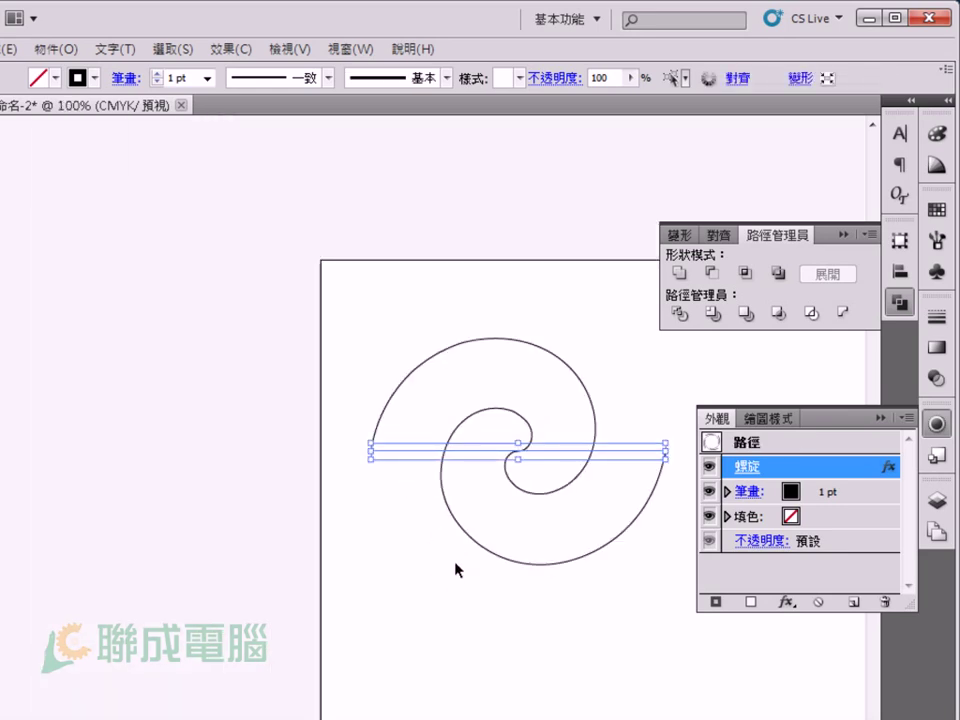
Reselect the spiral with its live 360° Twirl effect, ready for expanding.
left_click_drag(536, 461, 240, 374)
left_click(146, 229)
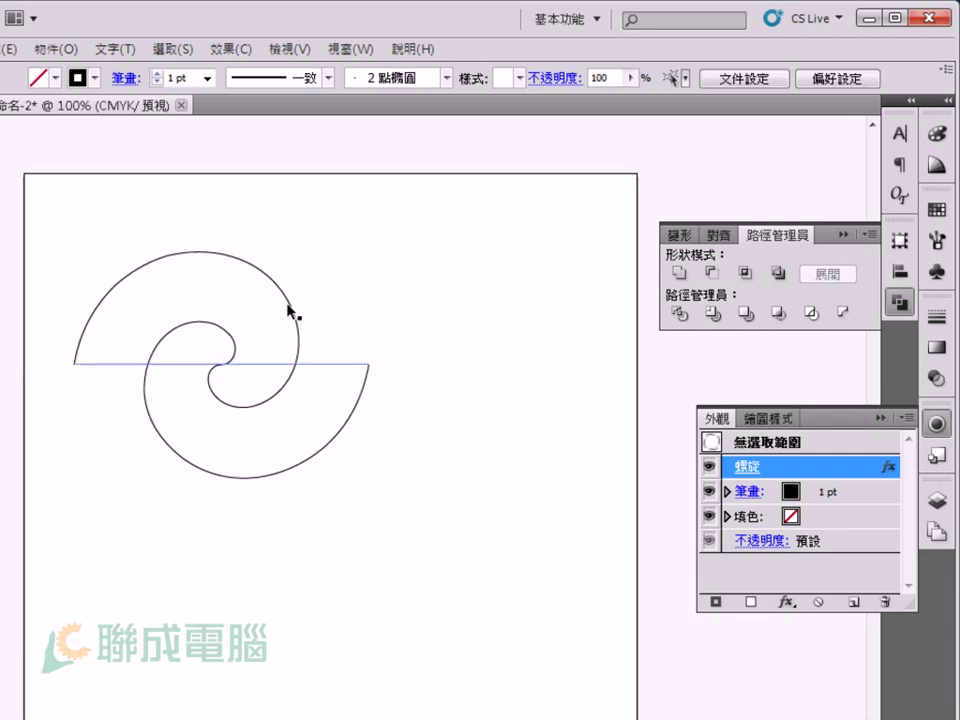
left_click(316, 371)
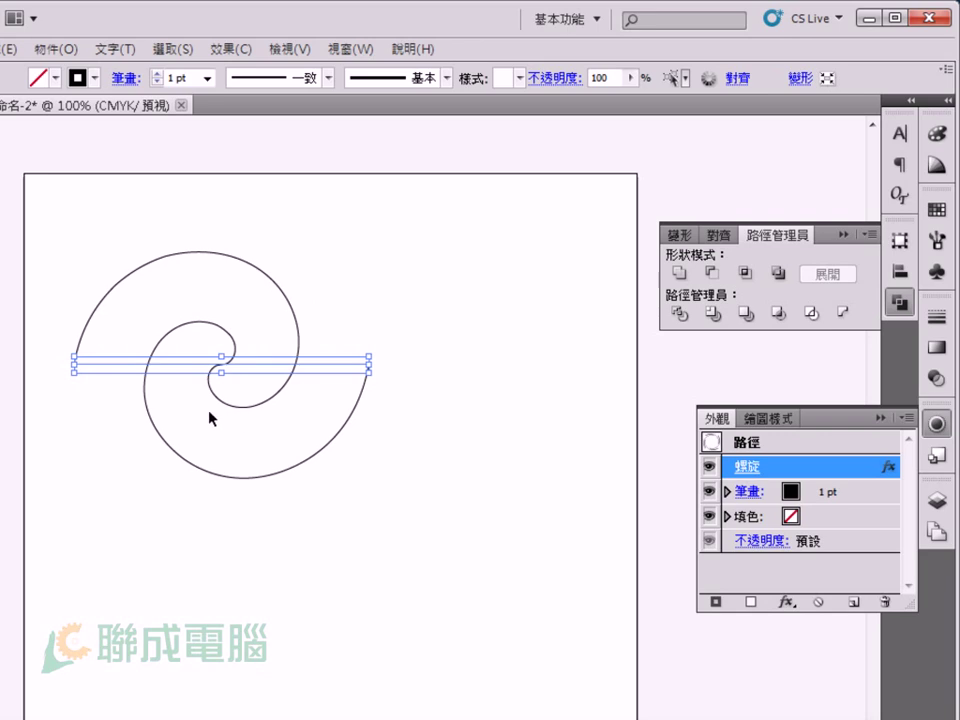
left_click(103, 336)
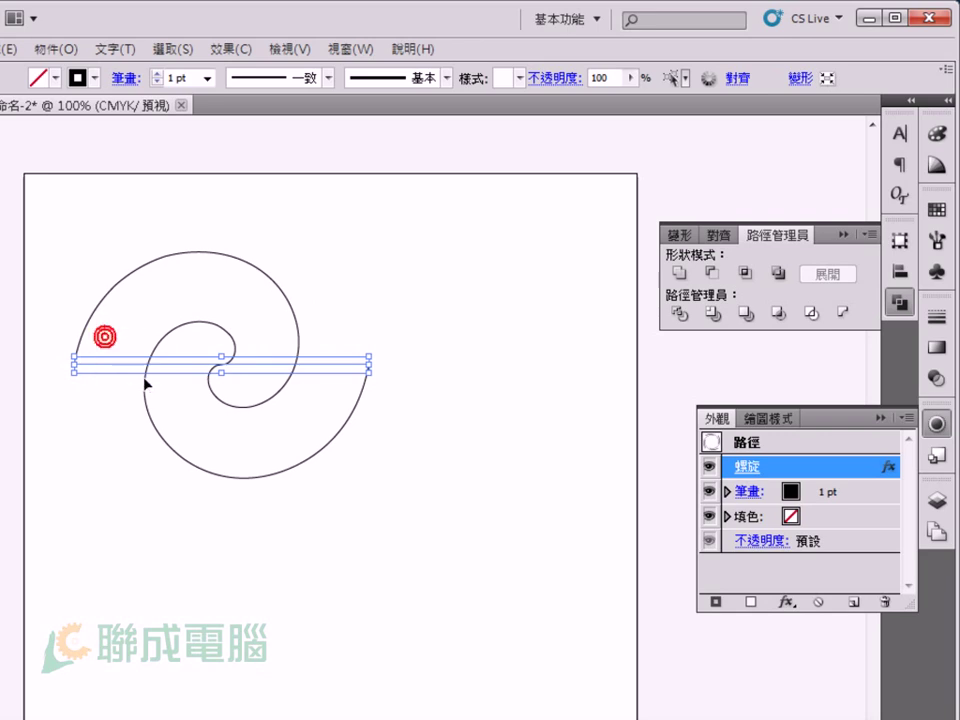
left_click(55, 49)
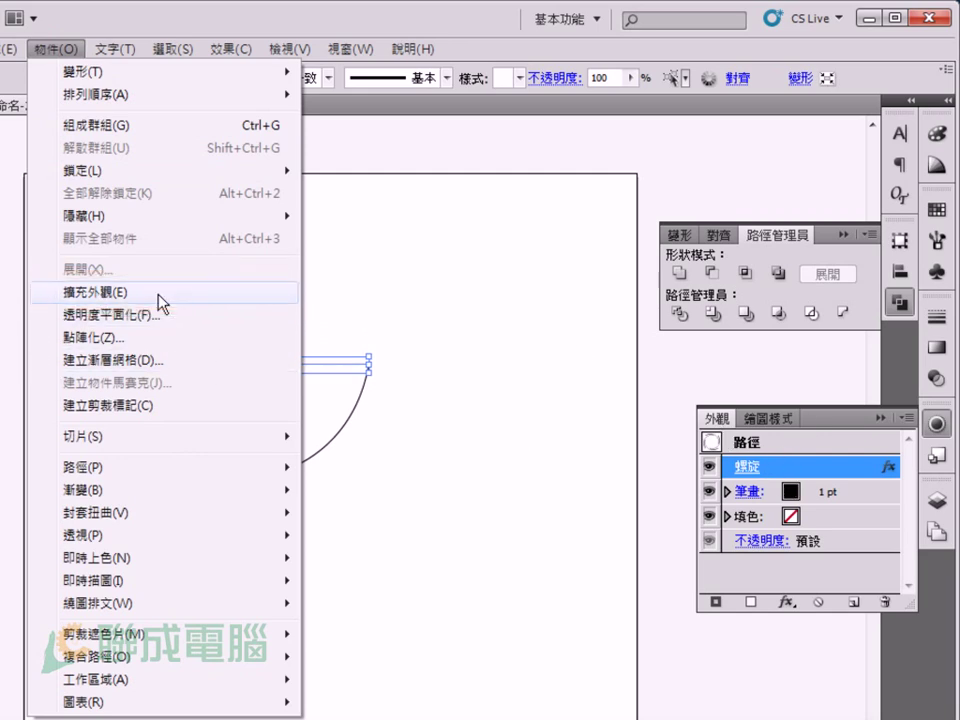
Expand the spiral's Twirl appearance into an editable path and scale it down small.
left_click(160, 301)
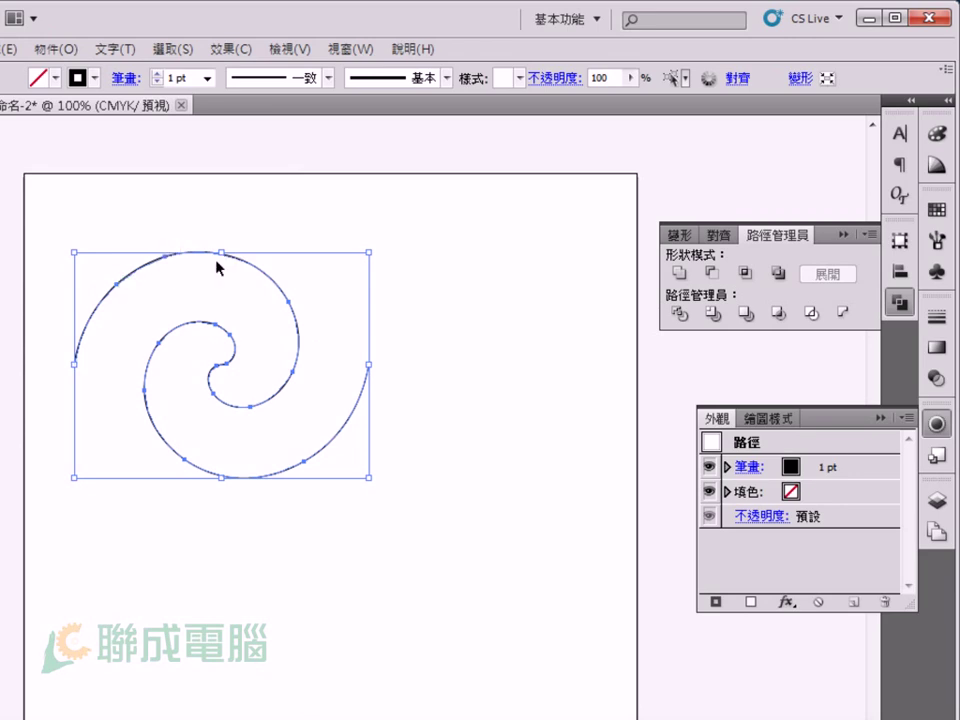
left_click(204, 213)
left_click_drag(258, 299, 298, 275)
left_click_drag(368, 478, 155, 335)
left_click(134, 373)
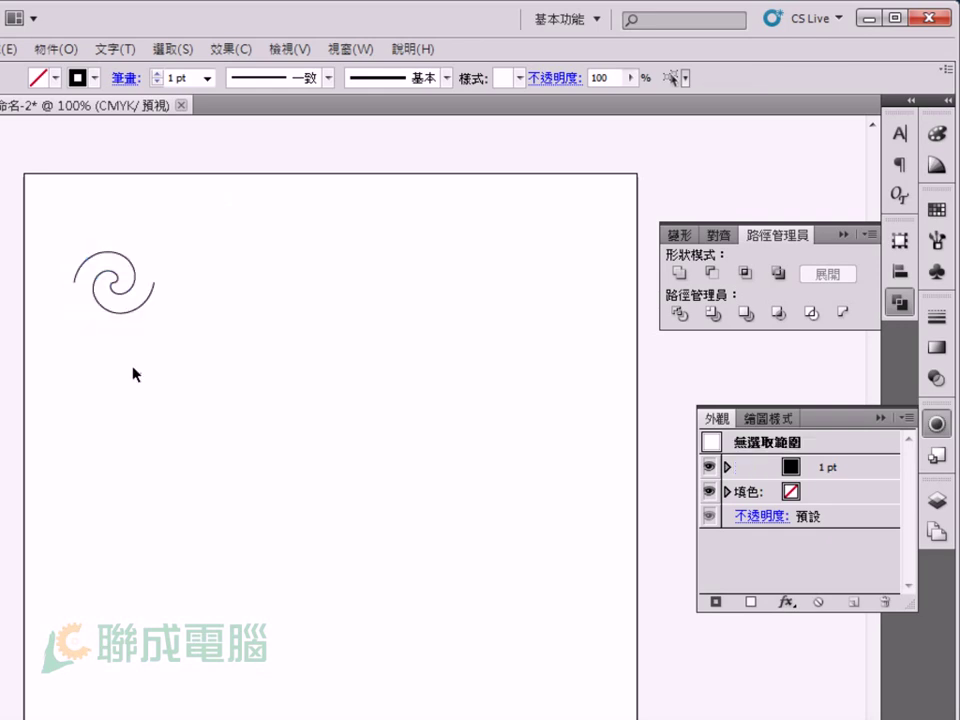
key("ctrl+space")
Rotate the small spiral slightly.
left_click_drag(40, 223, 237, 386)
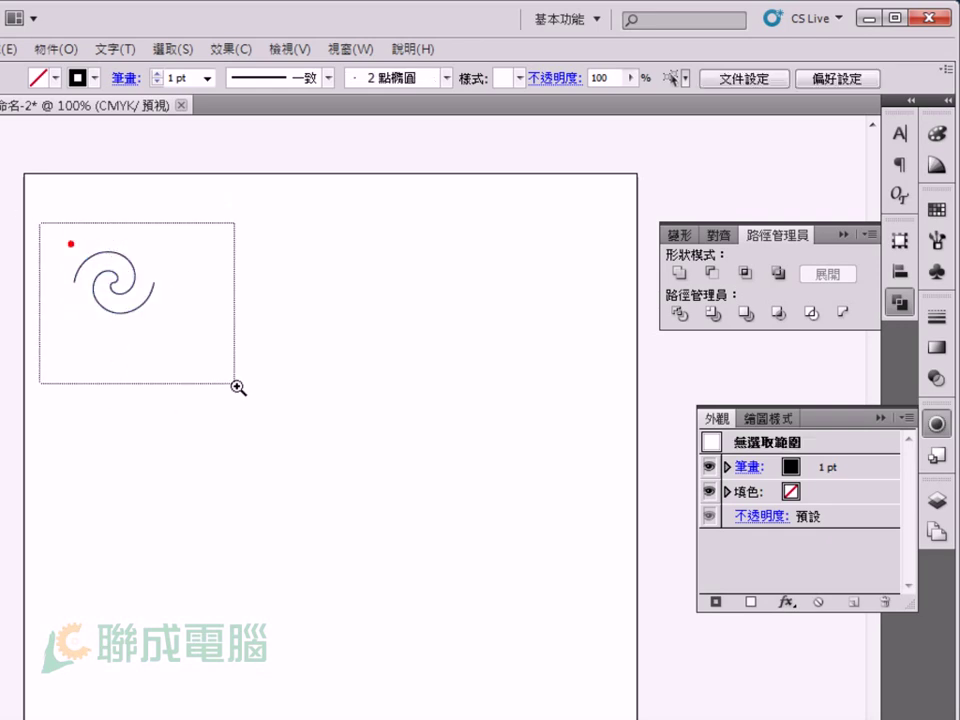
key("ctrl+minus")
key("ctrl+minus")
key("ctrl+minus")
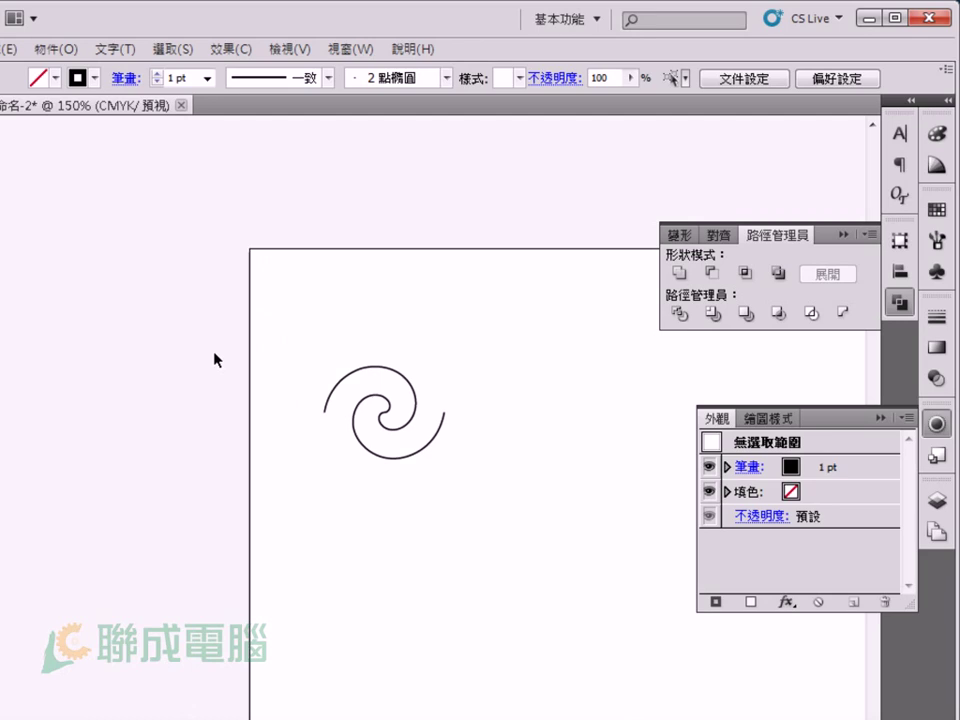
left_click_drag(311, 360, 392, 450)
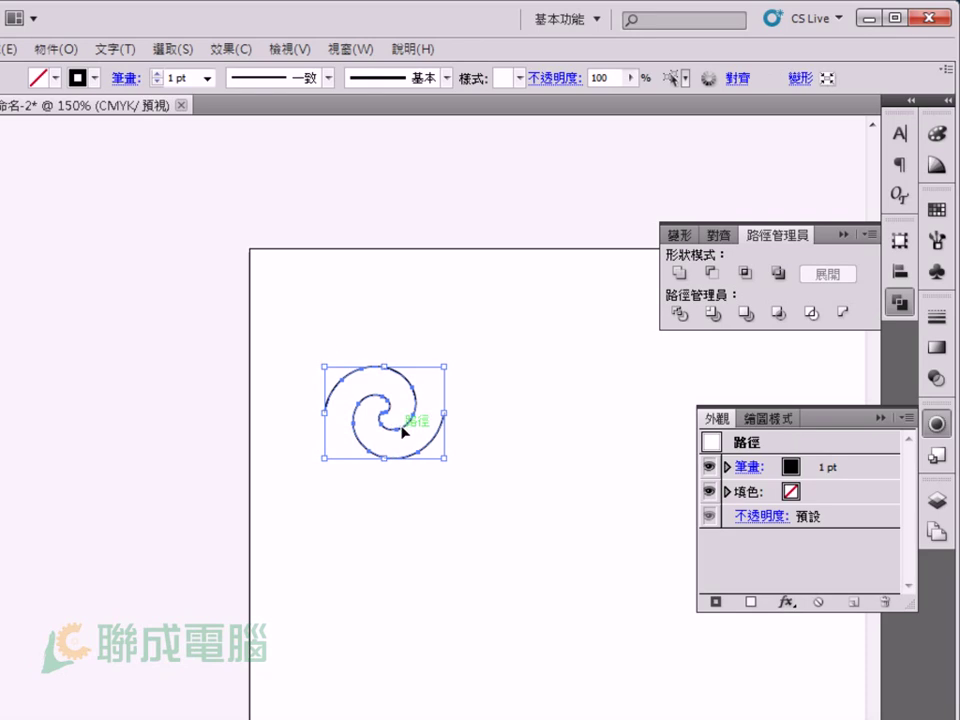
left_click_drag(319, 388, 337, 415)
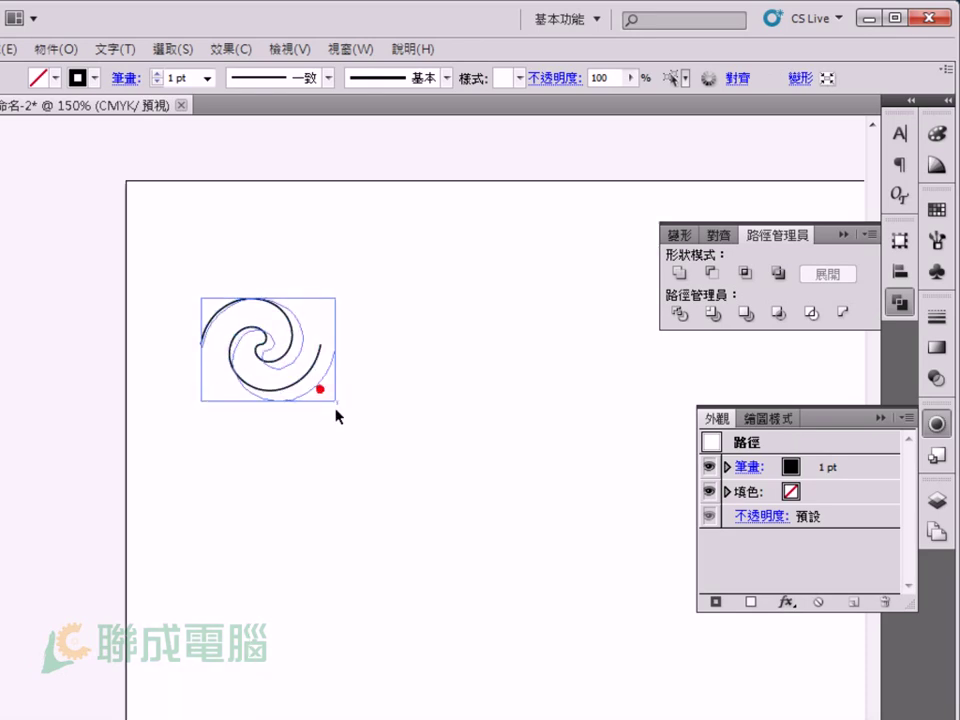
left_click(364, 446)
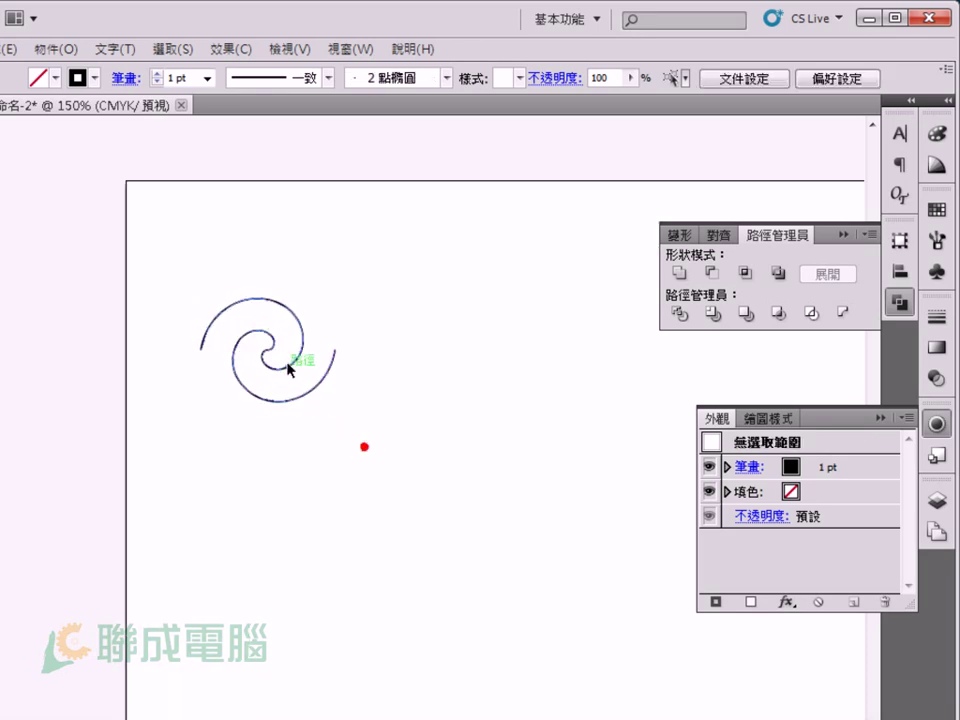
Enlarge the spiral a little near the page's top-left.
left_click(465, 441, "alt")
left_click_drag(462, 437, 290, 308)
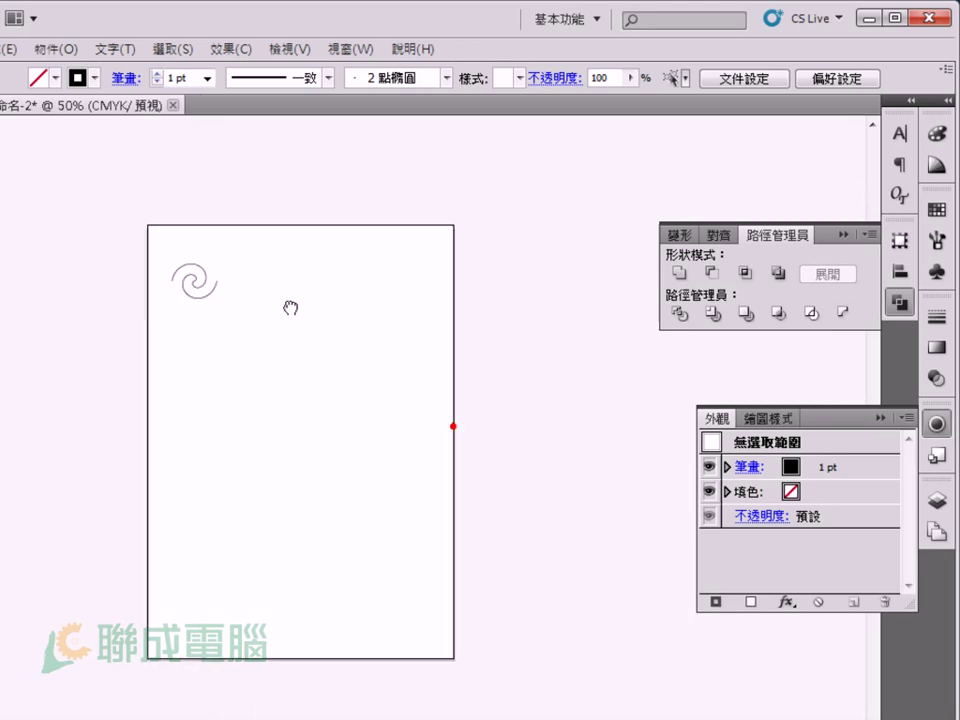
left_click_drag(86, 199, 286, 301)
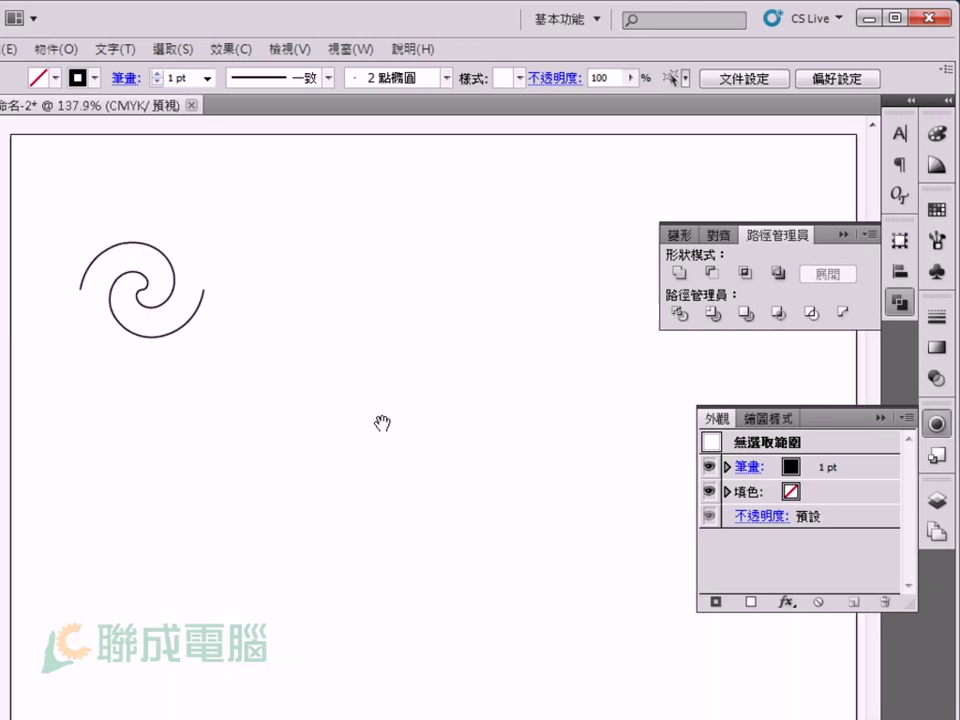
left_click_drag(382, 423, 403, 457)
left_click(204, 339)
left_click_drag(231, 369, 258, 394)
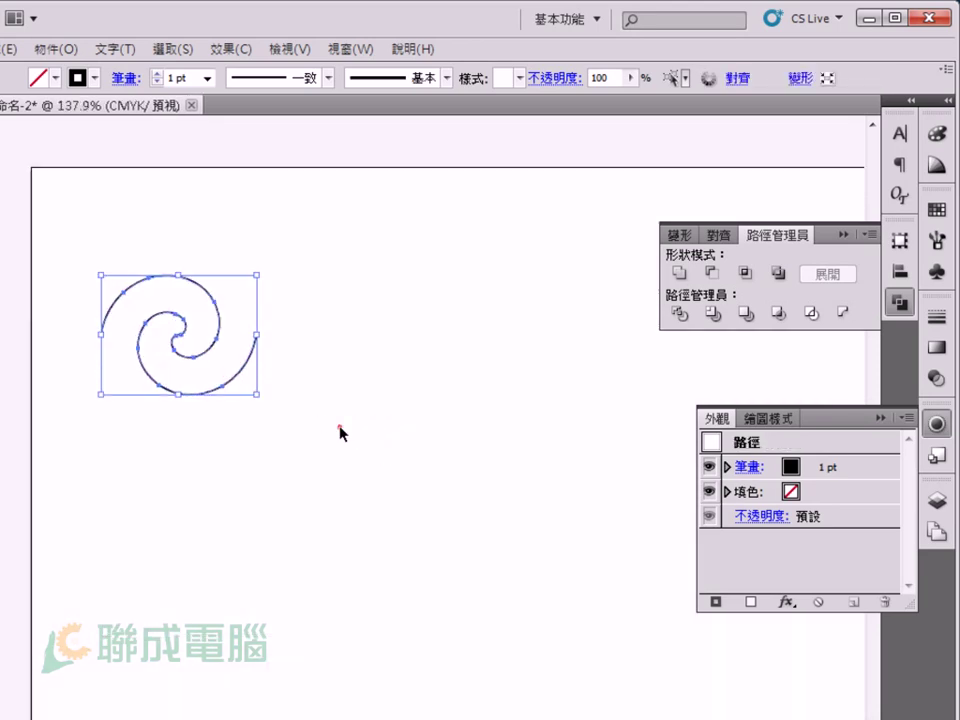
left_click(340, 427)
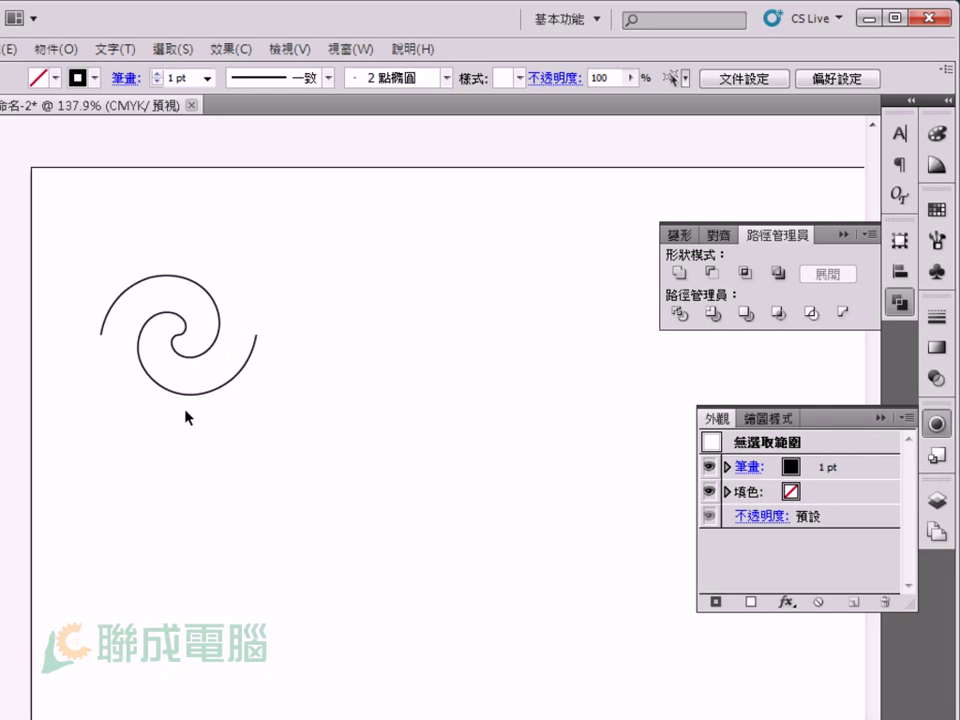
Move the spiral to the left edge and repeat it into six connected spirals across the top.
left_click_drag(190, 393, 113, 421)
left_click(35, 394)
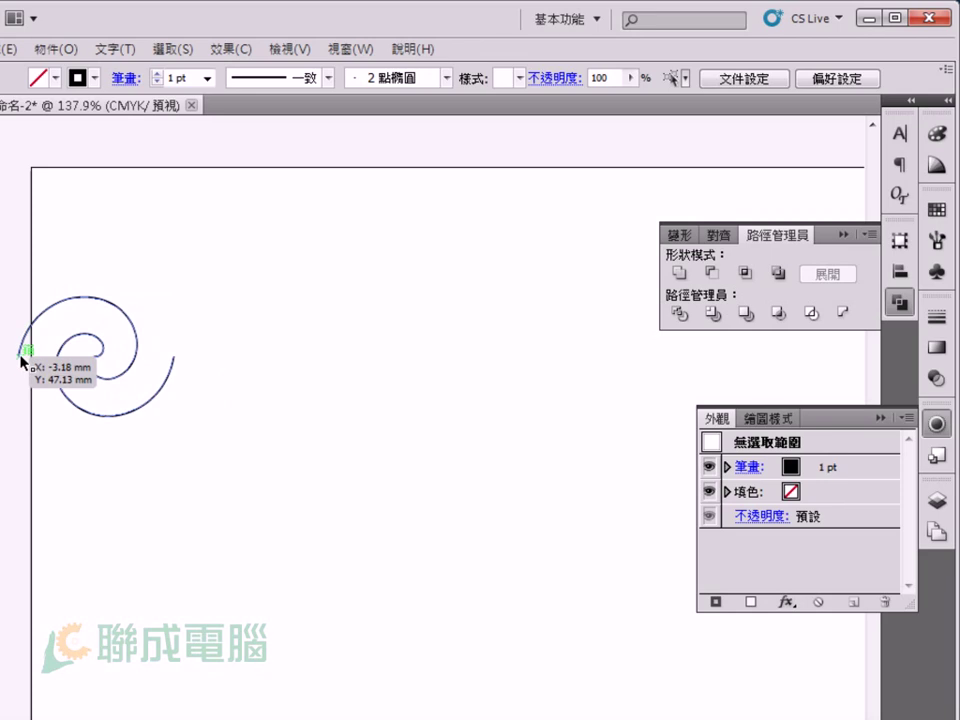
left_click_drag(20, 360, 174, 359)
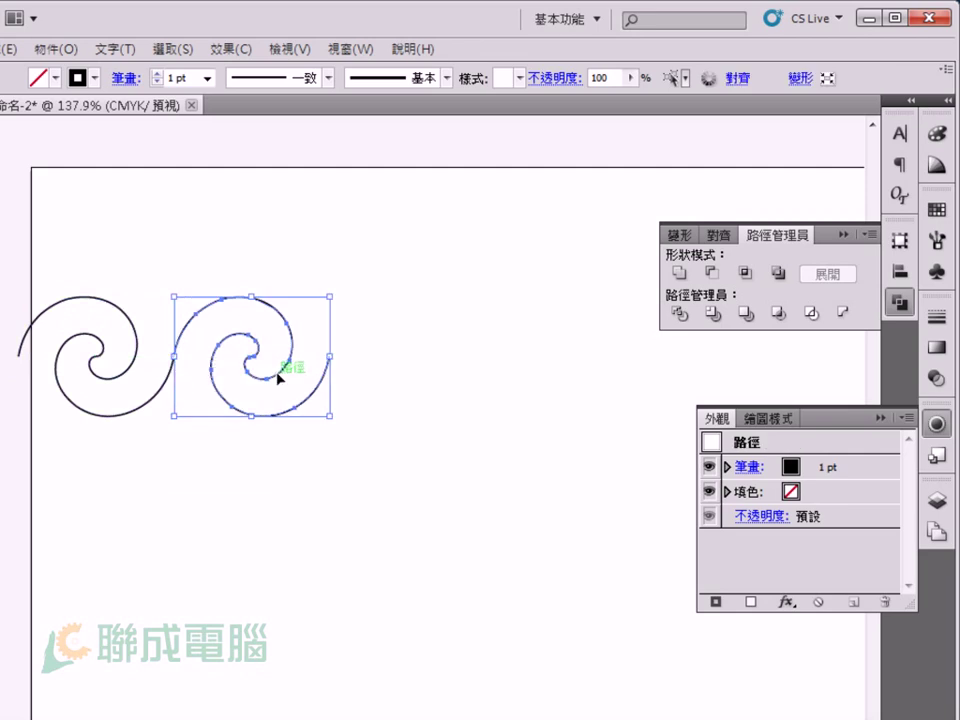
key("ctrl+minus")
key("ctrl+minus")
left_click_drag(447, 509, 398, 492)
key("ctrl+d")
key("ctrl+d")
key("ctrl+d")
key("ctrl+d")
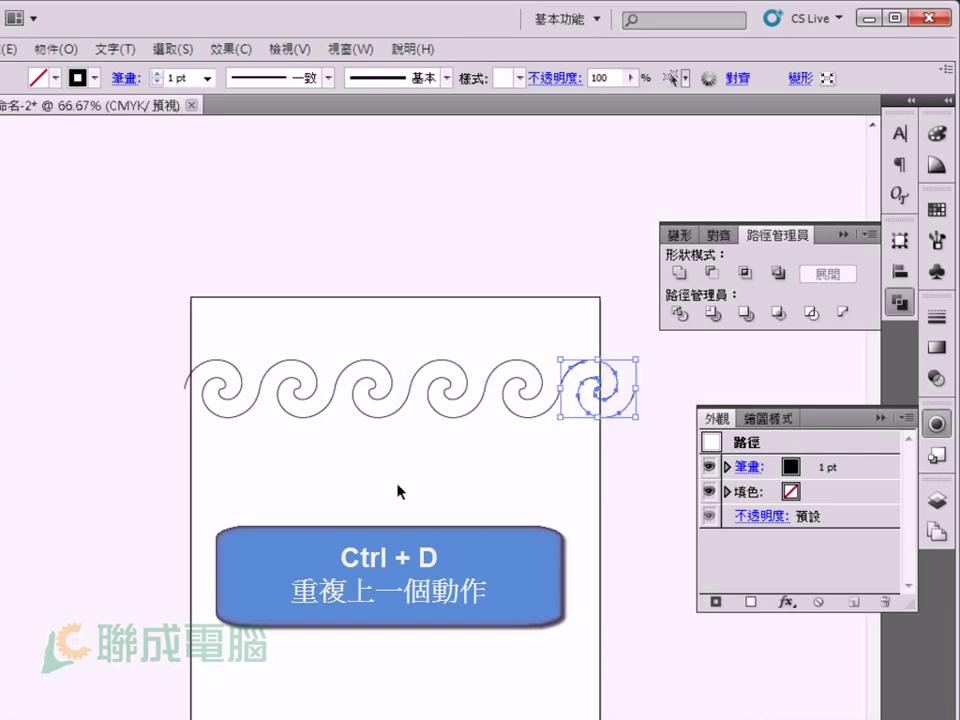
left_click(397, 491)
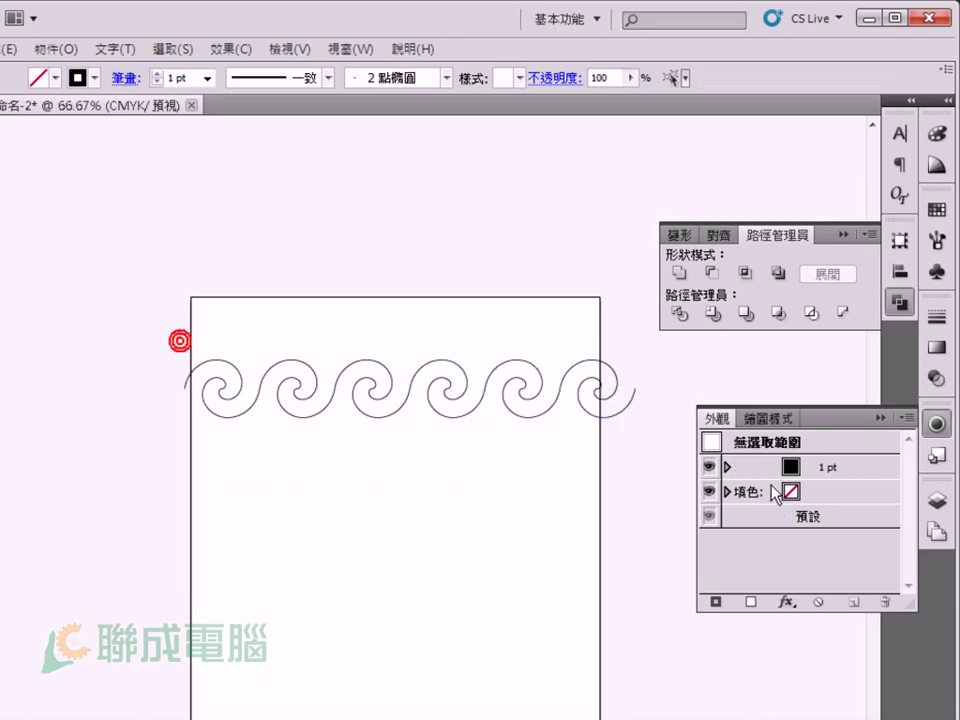
Scale the six-spiral row down slightly to span closer to the page width.
left_click_drag(178, 338, 710, 455)
left_click_drag(589, 381, 400, 368)
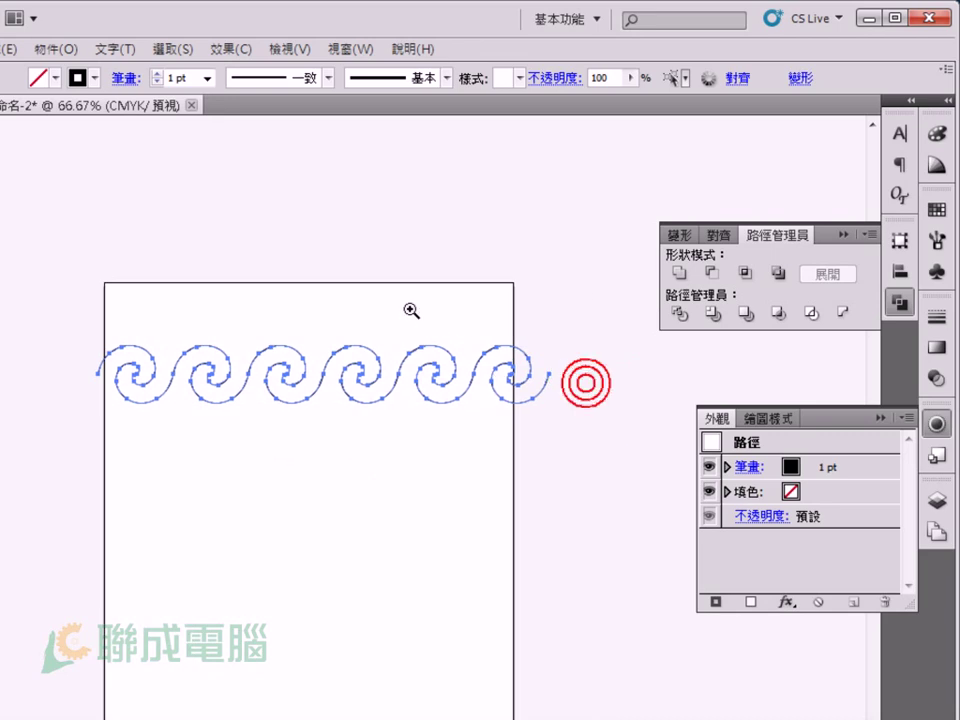
left_click(409, 311, "ctrl")
left_click_drag(726, 377, 594, 583)
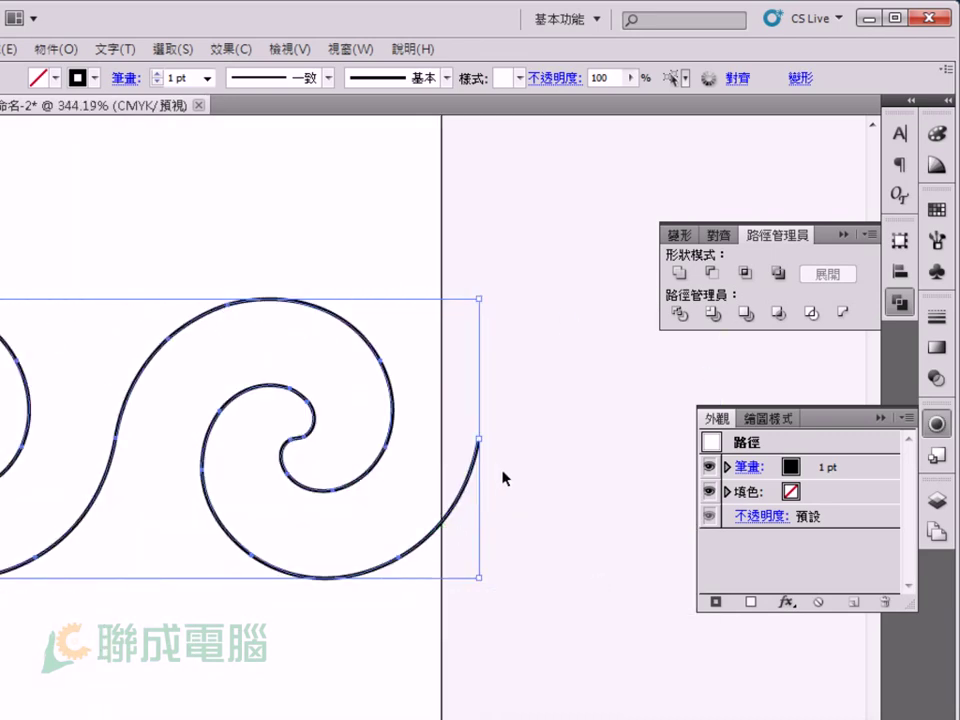
left_click(578, 516)
Zoom in on the left spirals and select the middle spiral.
key("ctrl+0")
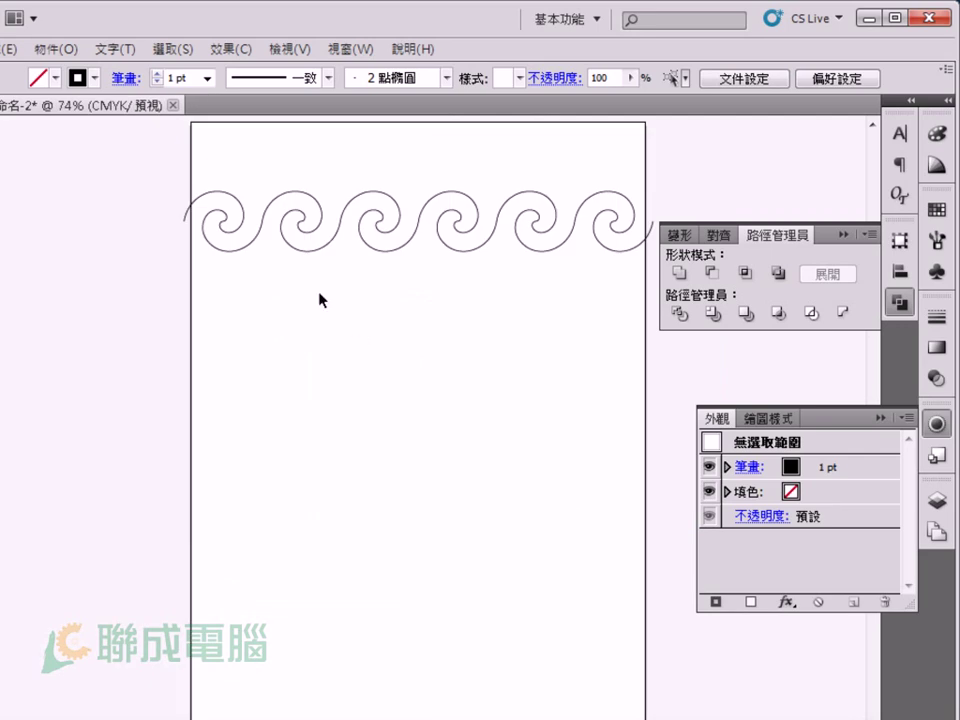
left_click_drag(248, 266, 159, 304)
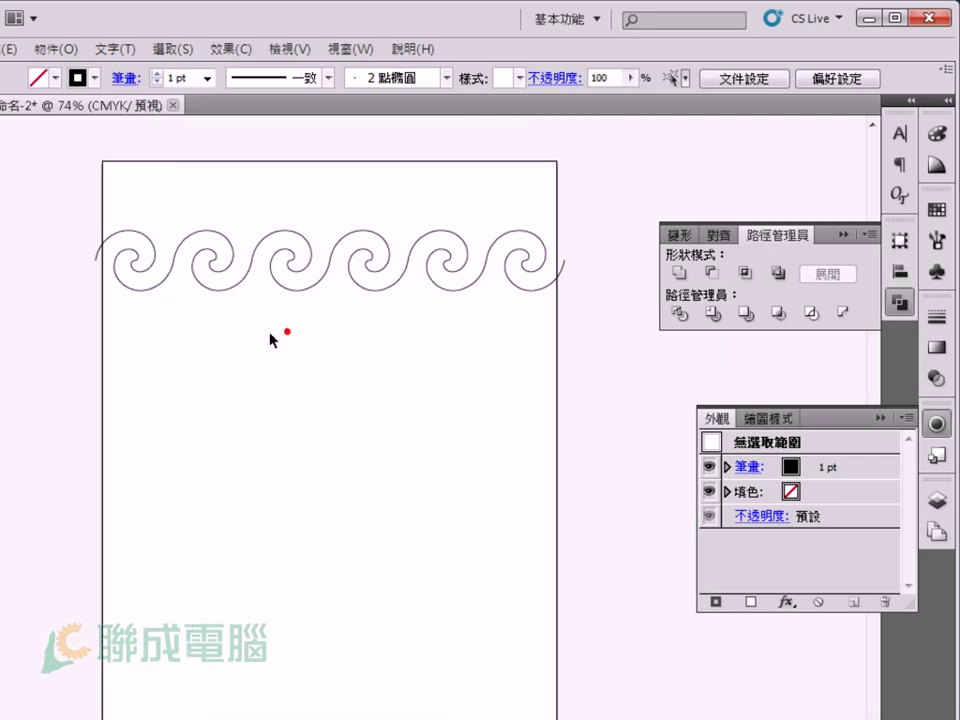
left_click_drag(60, 191, 369, 356)
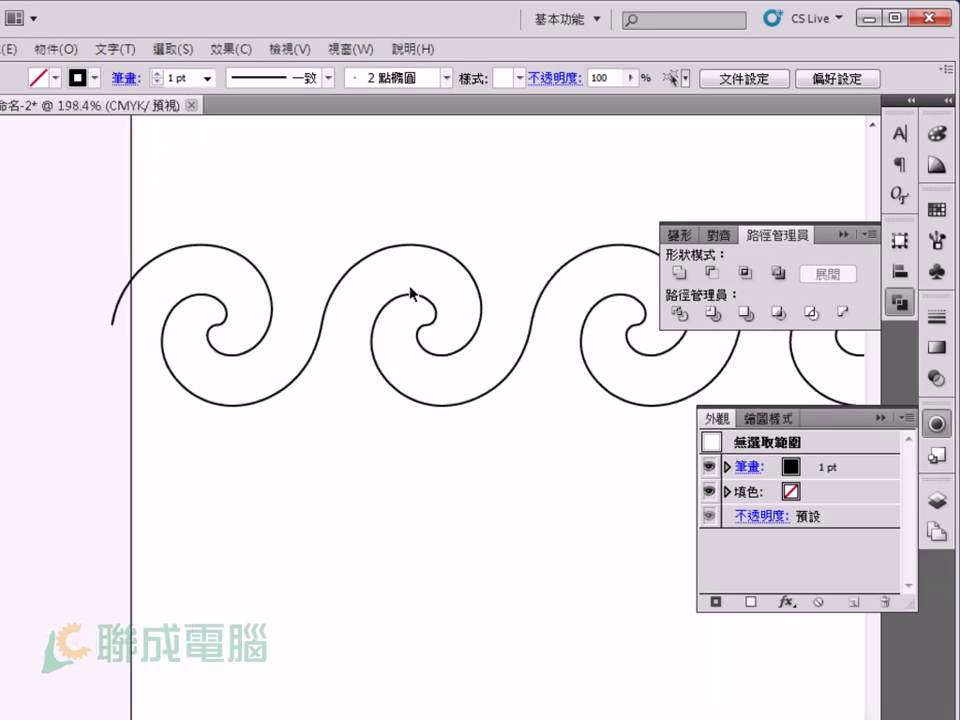
left_click(409, 294)
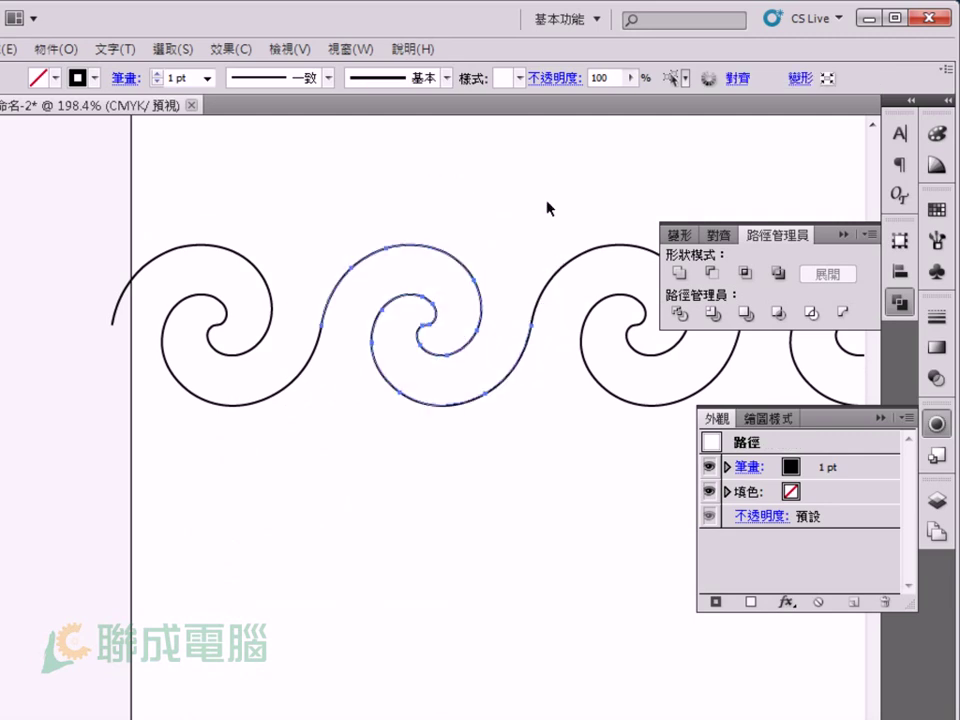
left_click(1, 186)
left_click_drag(394, 261, 294, 298)
Join the two left spirals at their shared endpoint into one path.
key("a")
left_click_drag(218, 353, 237, 378)
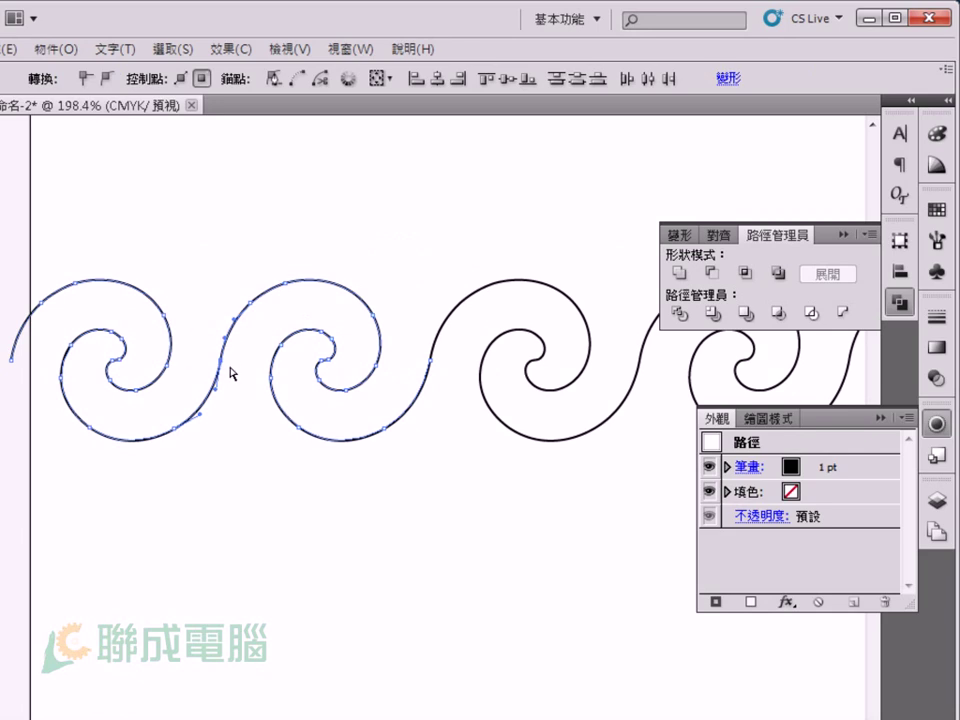
left_click_drag(186, 299, 275, 440)
left_click(253, 400)
left_click(218, 358)
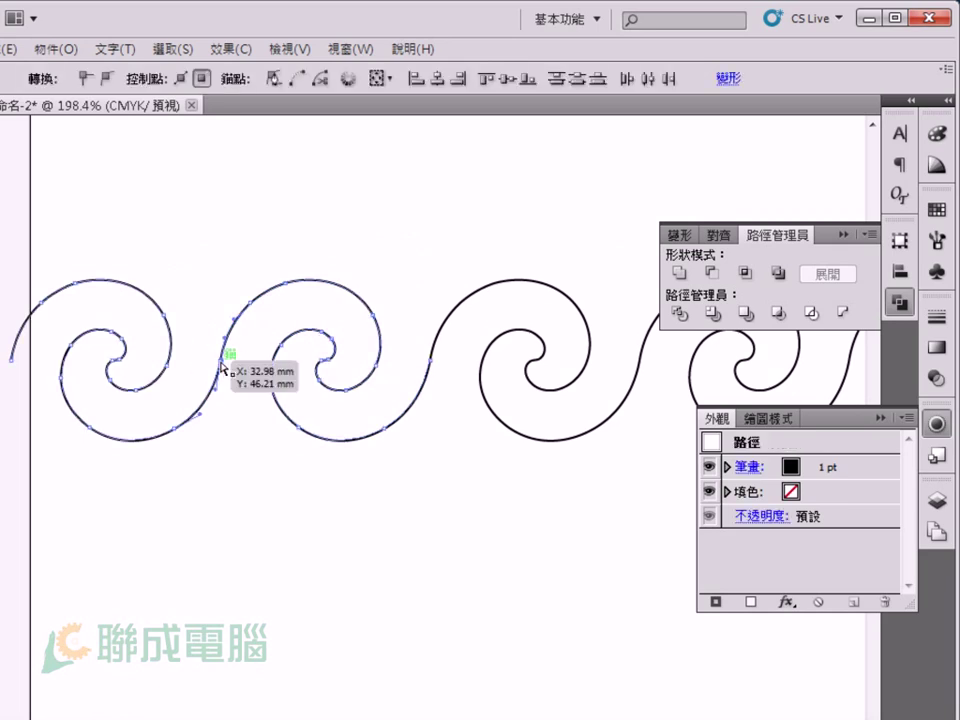
key("ctrl+j")
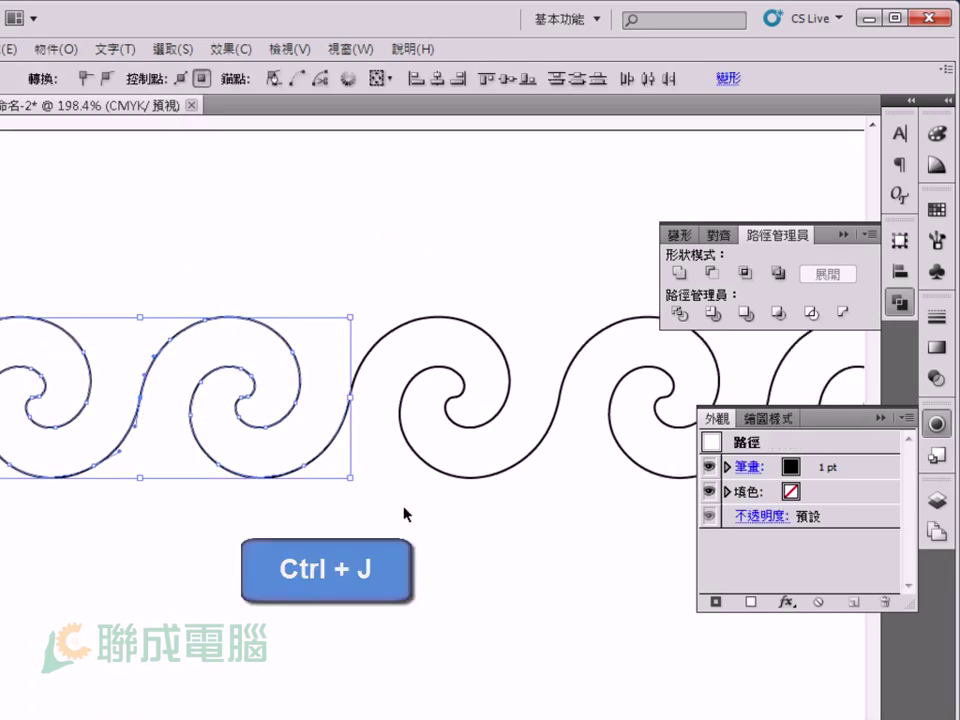
Join the next spirals onto the wave path at each meeting endpoint.
key("a")
key("ctrl+j")
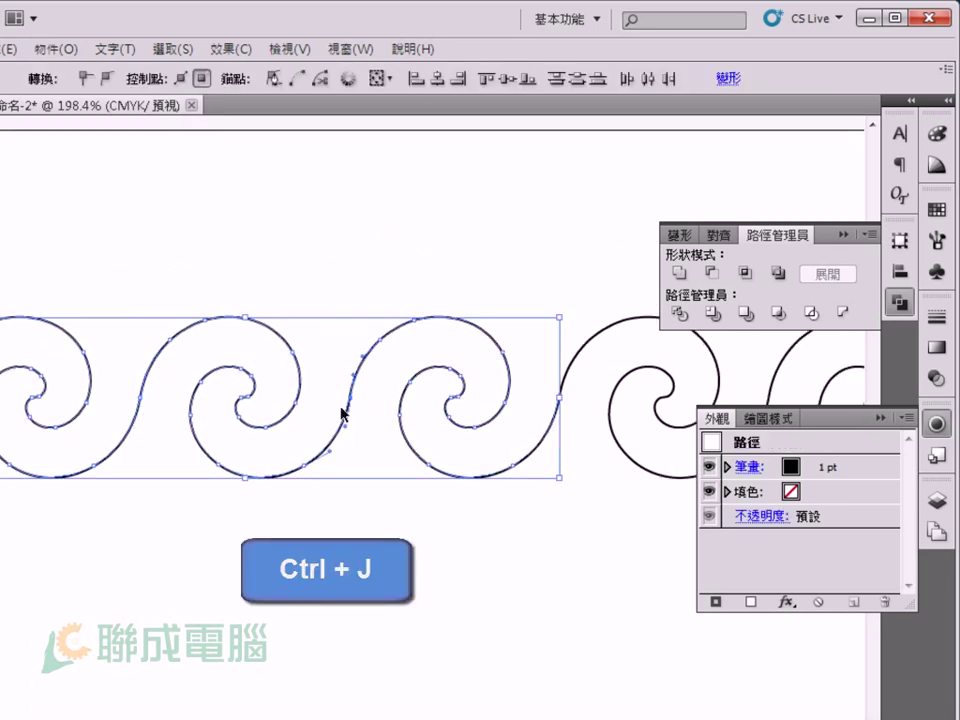
key("a")
left_click(346, 428)
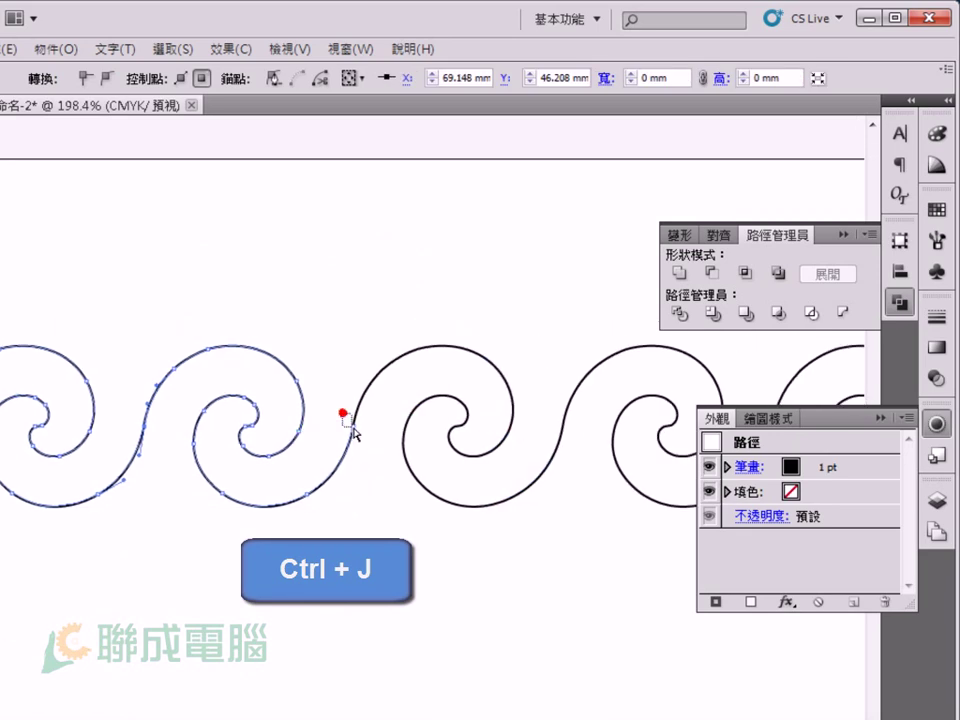
key("ctrl+j")
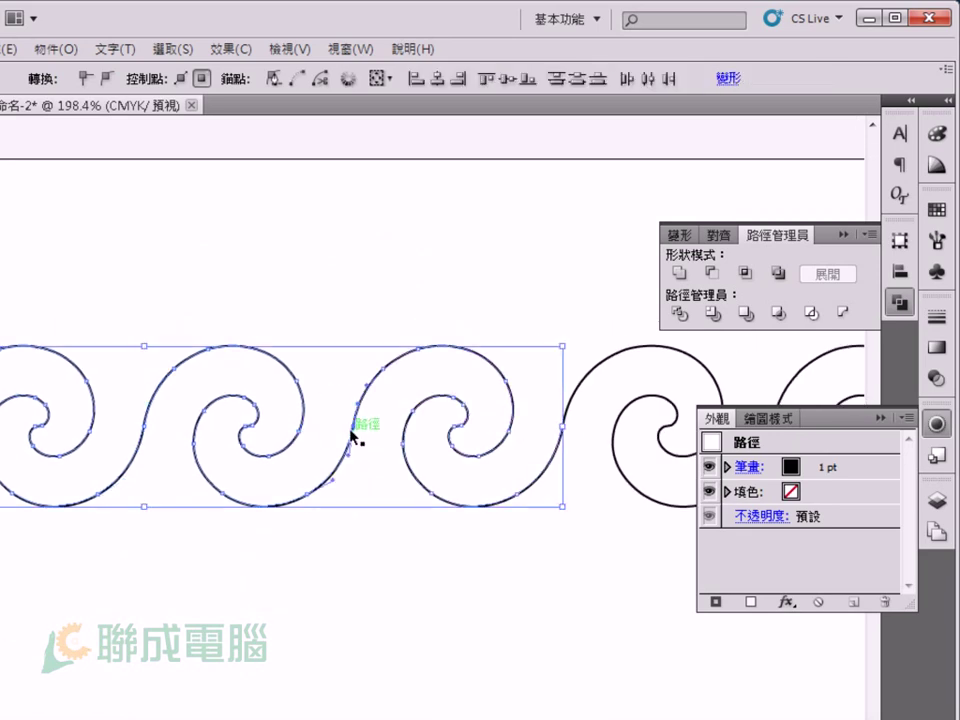
key("a")
left_click(350, 432)
key("ctrl+j")
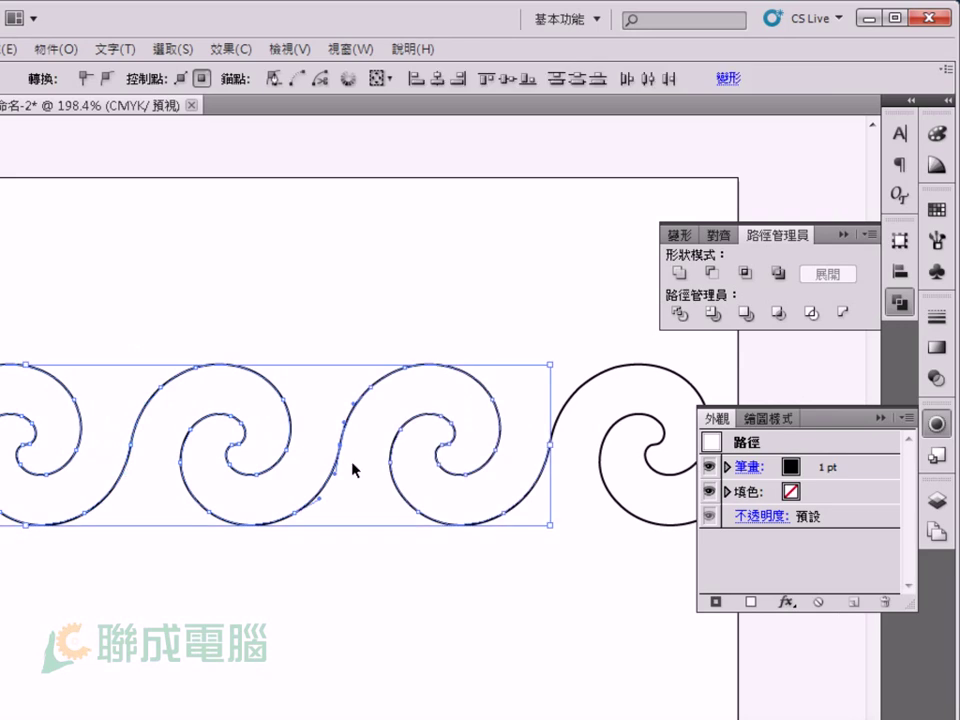
Join the last spiral to complete a single continuous wave path.
left_click(546, 463)
left_click_drag(546, 463, 367, 468)
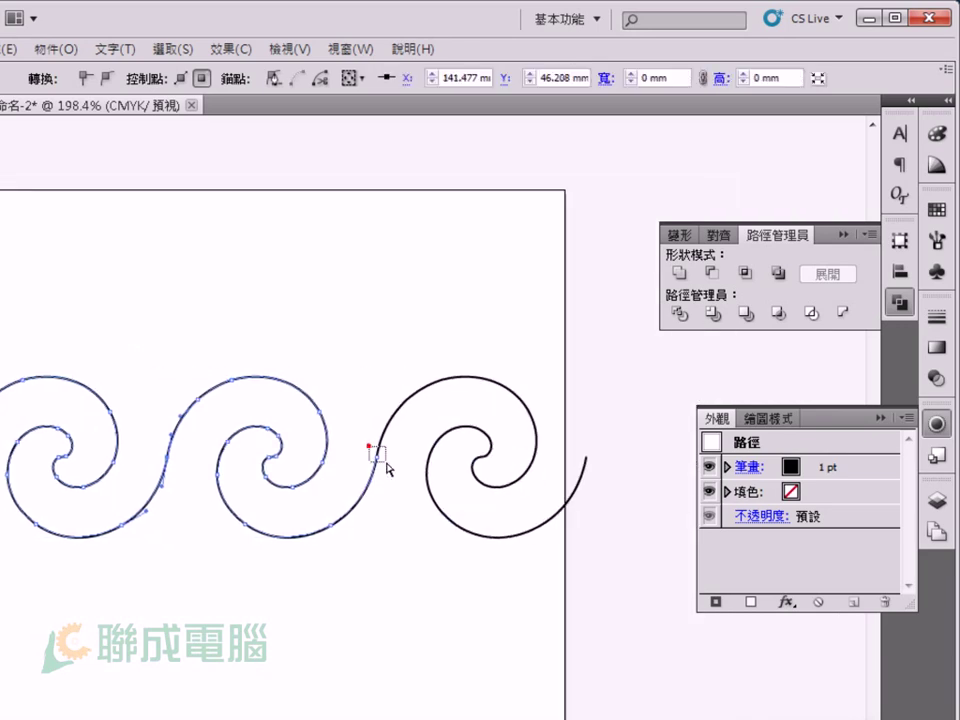
key("ctrl+j")
key("a")
left_click(401, 568)
Zoom out to show the whole page and select the complete wave row.
left_click(103, 228)
key("ctrl+minus")
key("ctrl+minus")
key("ctrl+minus")
key("ctrl+minus")
left_click_drag(222, 350, 261, 199)
mouse_move(424, 364)
left_mouse_down()
mouse_move(430, 320)
mouse_move(407, 461)
left_mouse_up()
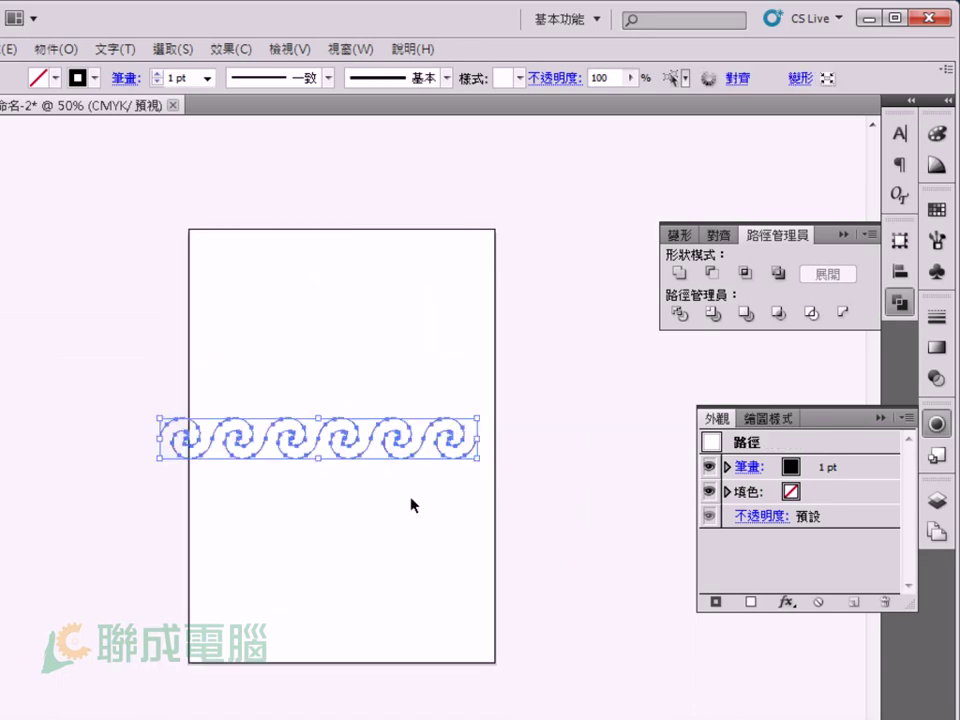
Move the wave row near the page top and drag copies down the artboard.
left_click_drag(167, 464, 190, 322)
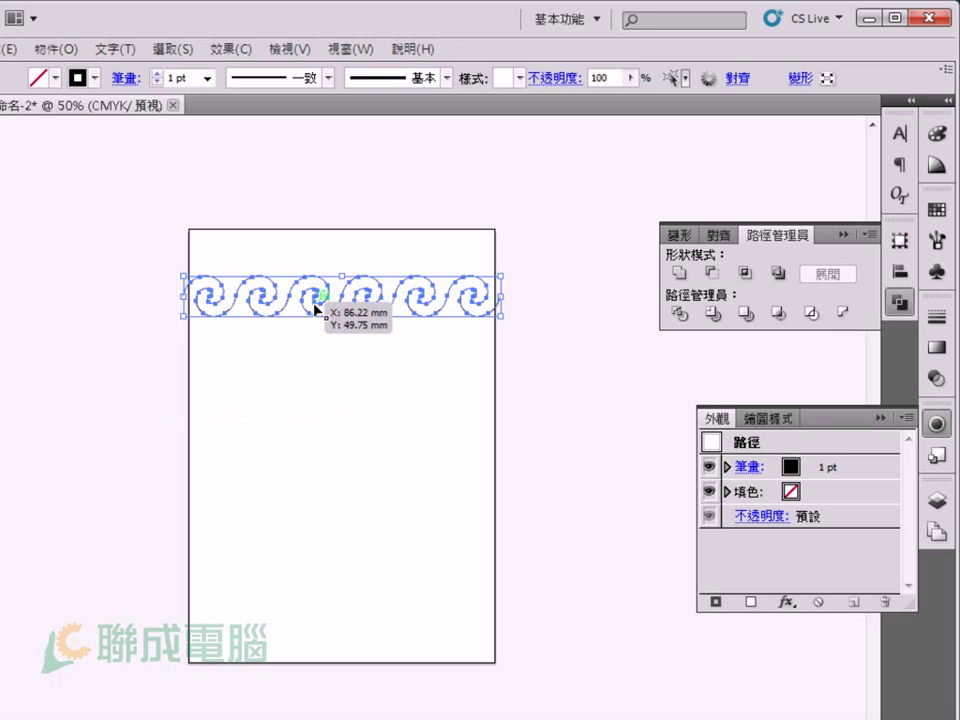
left_click(349, 349)
left_click_drag(375, 318, 380, 620)
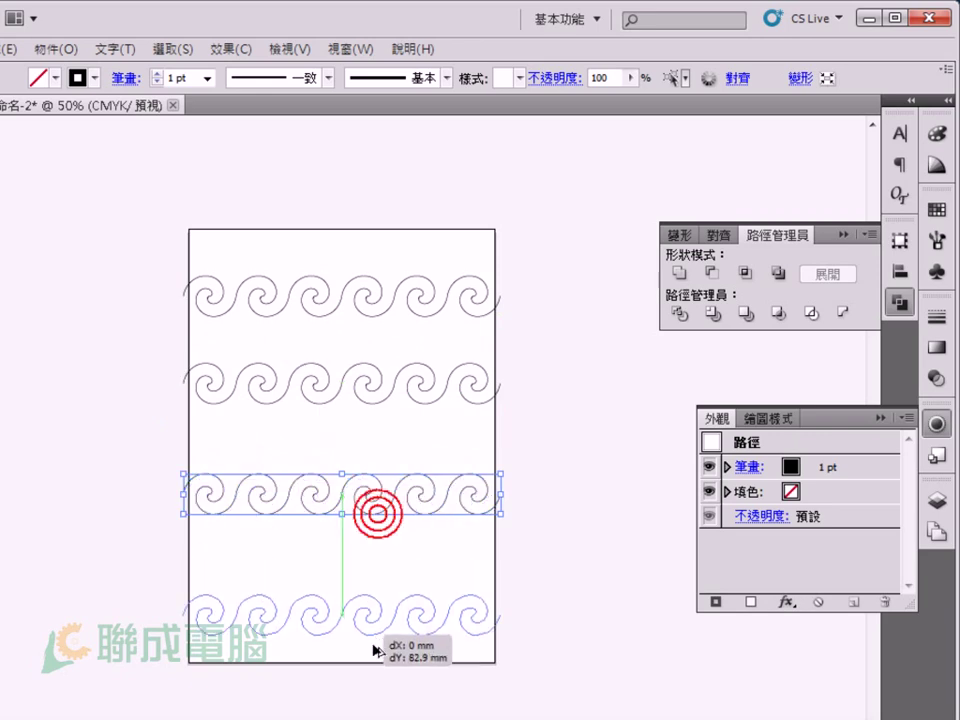
left_click(548, 549)
Nudge the third and second rows down, undoing an accidental rotation of the top row.
left_click_drag(384, 468, 407, 521)
key("Down")
key("Down")
key("Down")
key("Down")
key("Down")
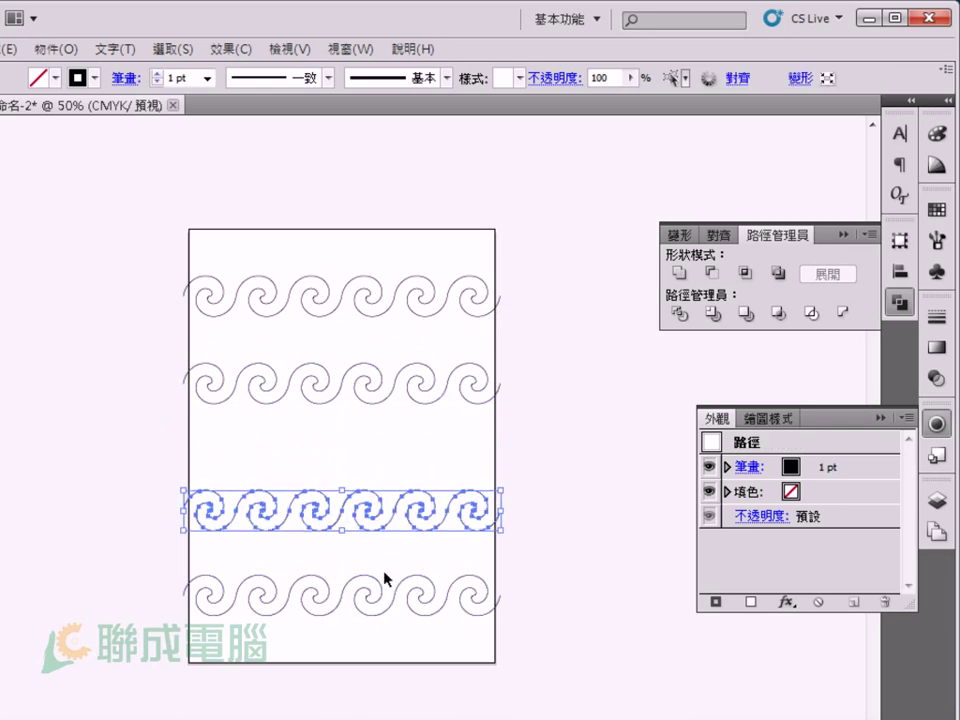
left_click_drag(371, 386, 371, 406)
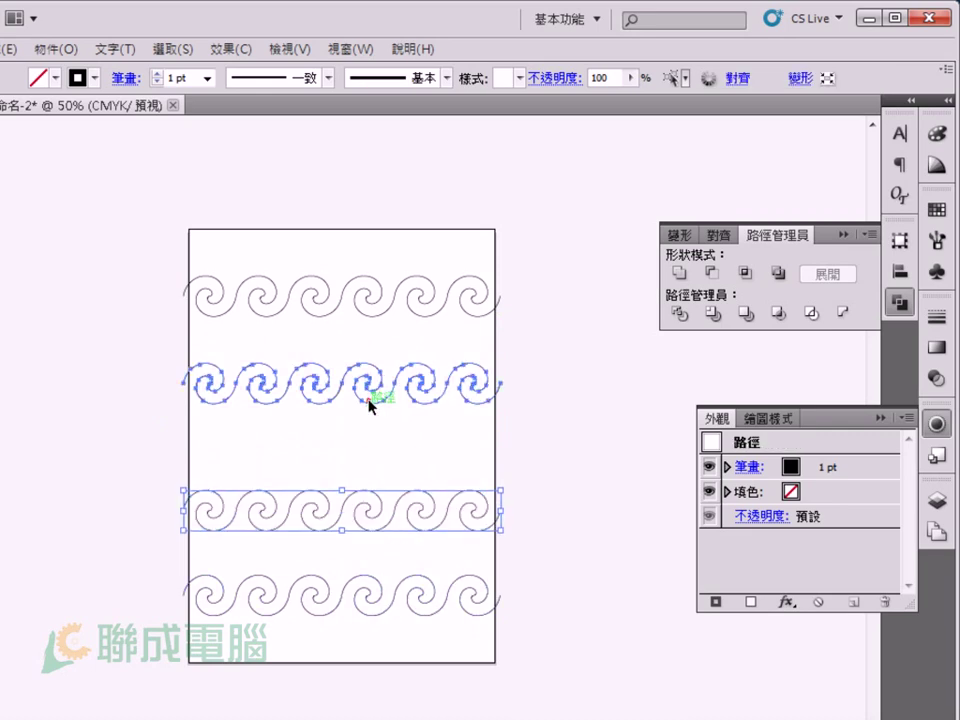
left_click_drag(360, 296, 388, 439)
key("ctrl+z")
mouse_move(357, 274)
left_mouse_down()
mouse_move(428, 430)
mouse_move(414, 392)
left_mouse_up()
left_click(336, 321)
Adjust the four wave rows into even spacing down the page.
left_click_drag(391, 512, 398, 545)
left_click_drag(390, 594, 493, 390)
left_click(411, 326)
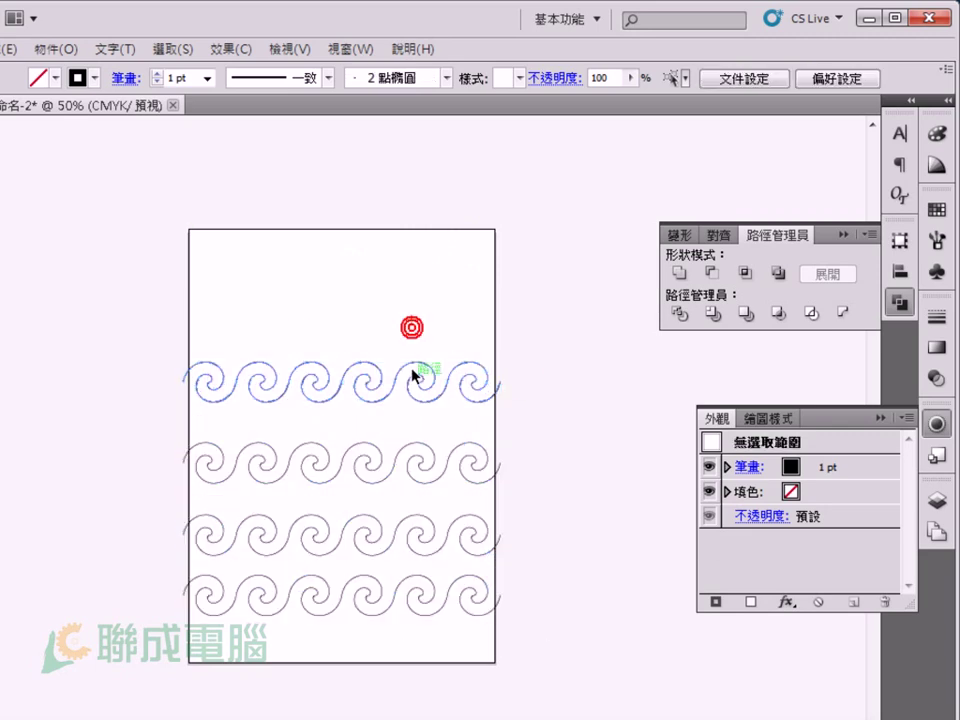
left_click_drag(420, 375, 420, 351)
left_click_drag(365, 578, 364, 606)
left_click(377, 520)
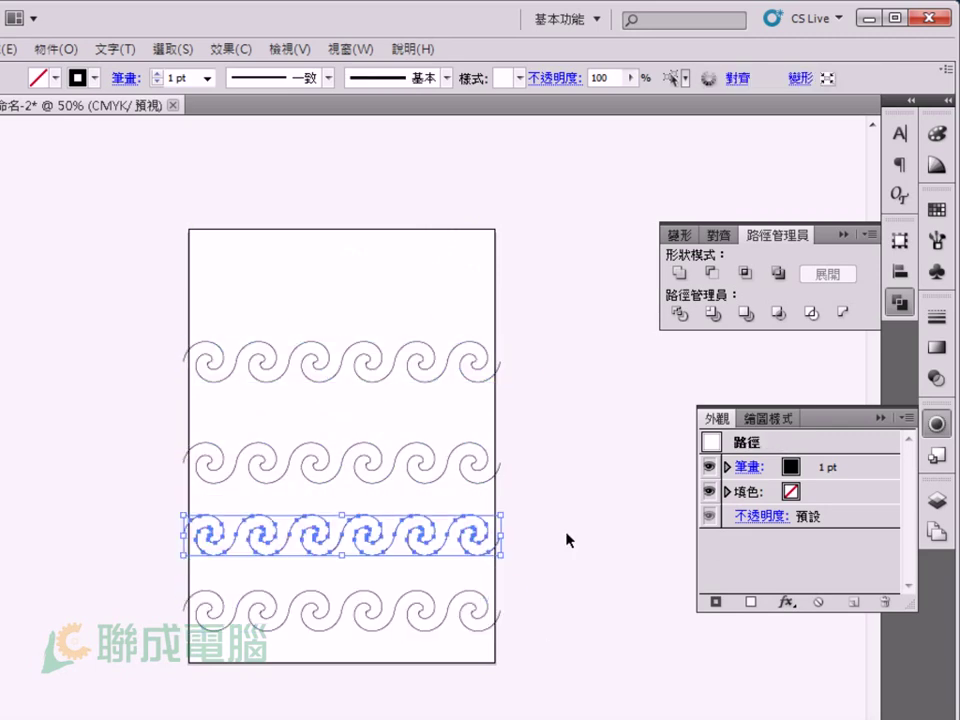
left_click_drag(542, 542, 500, 632)
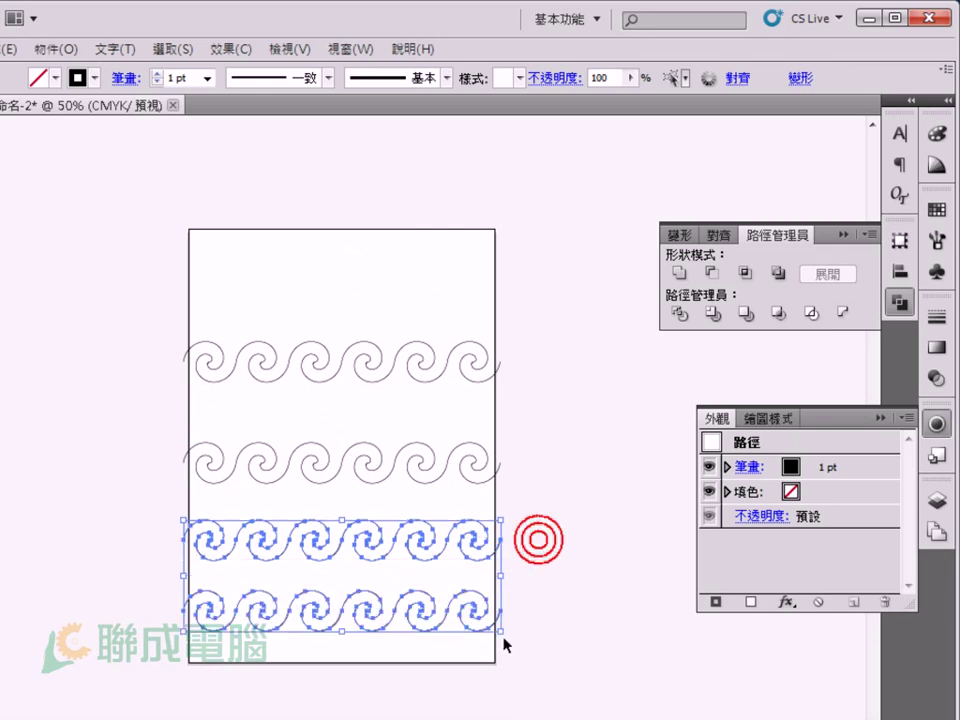
left_click(580, 652)
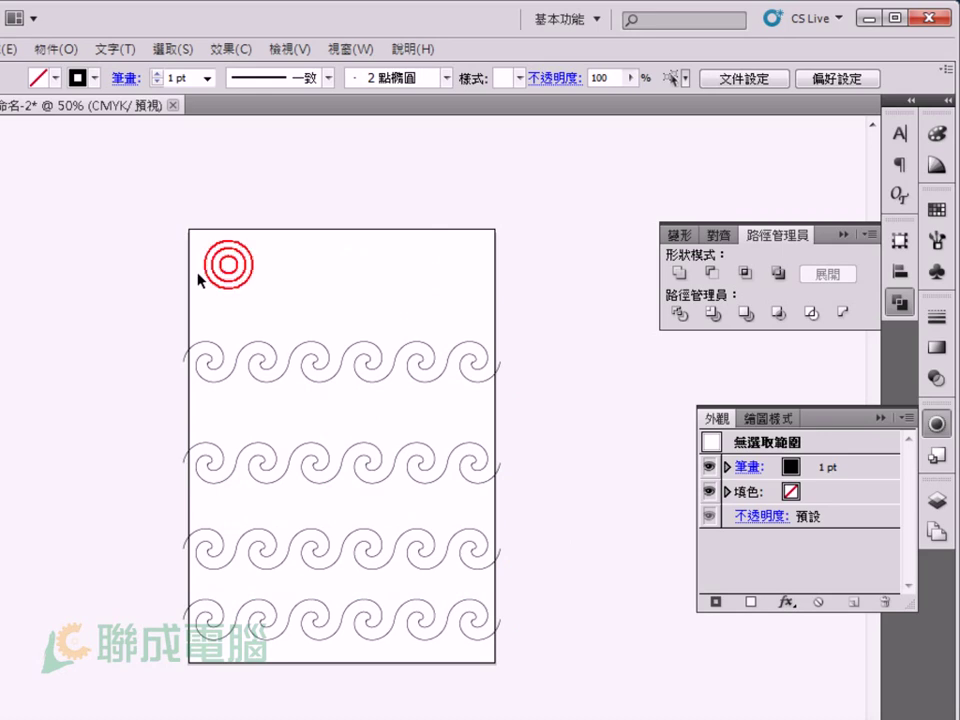
Draw a 210 × 297 mm page-sized rectangle and fill it blue (C 73.33, M 30.2).
left_click(36, 207)
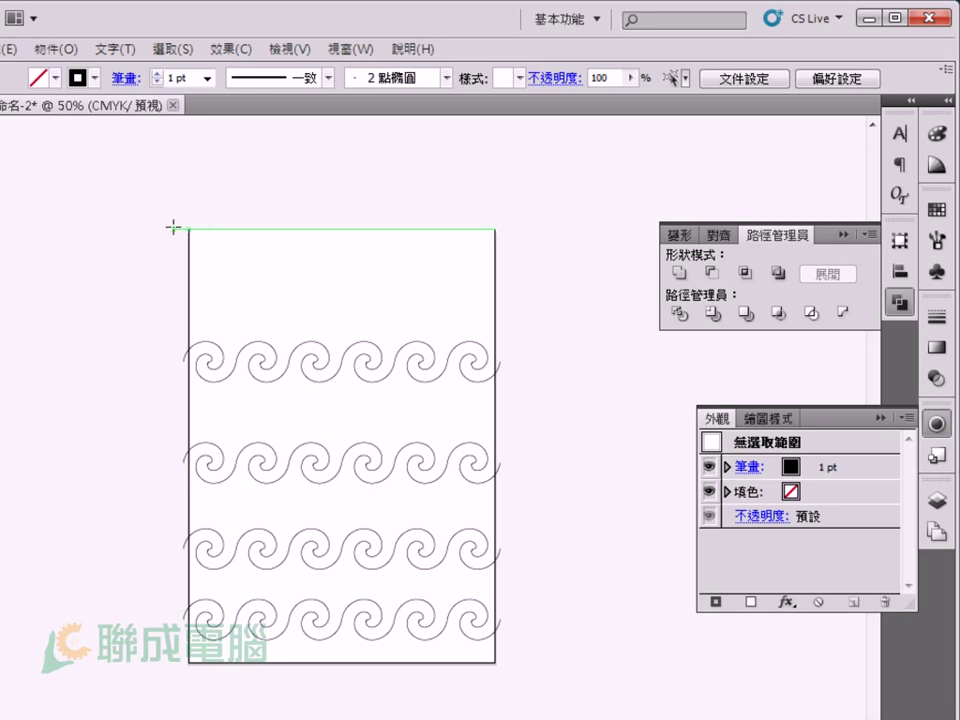
left_click_drag(187, 228, 496, 663)
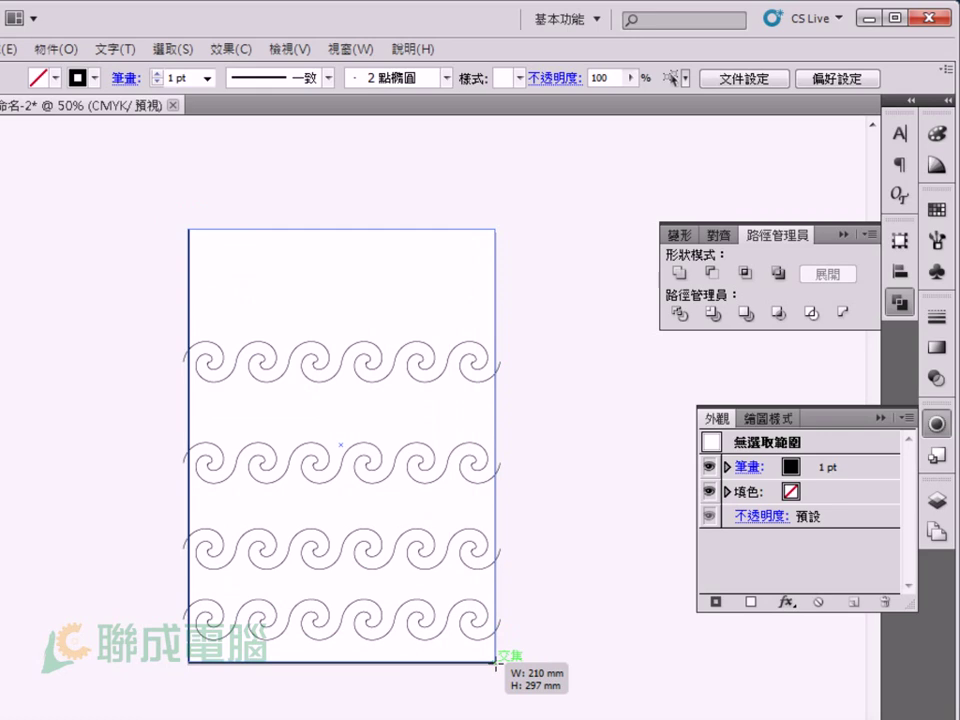
left_click_drag(496, 663, 496, 663)
left_click(936, 133)
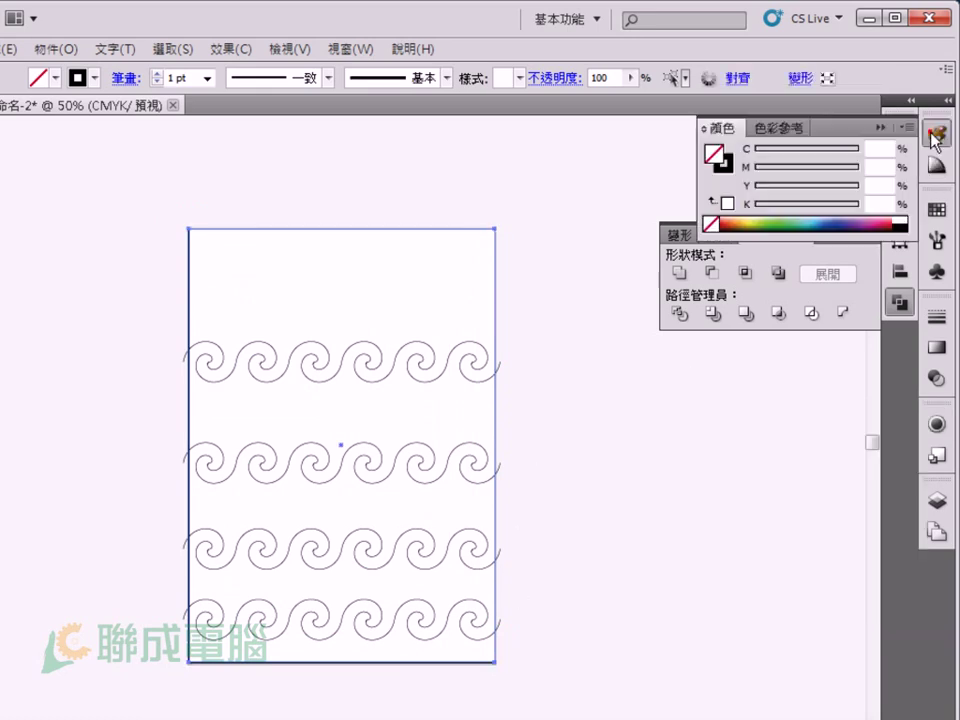
left_click(819, 216)
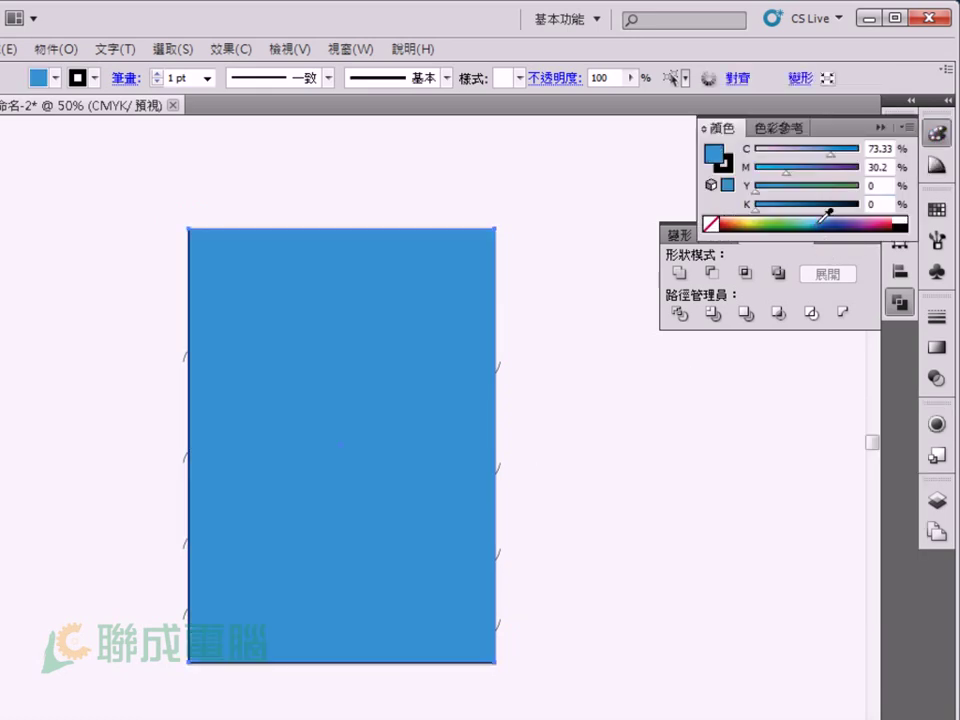
Remove the rectangle's stroke and send it behind the wave rows.
key("v")
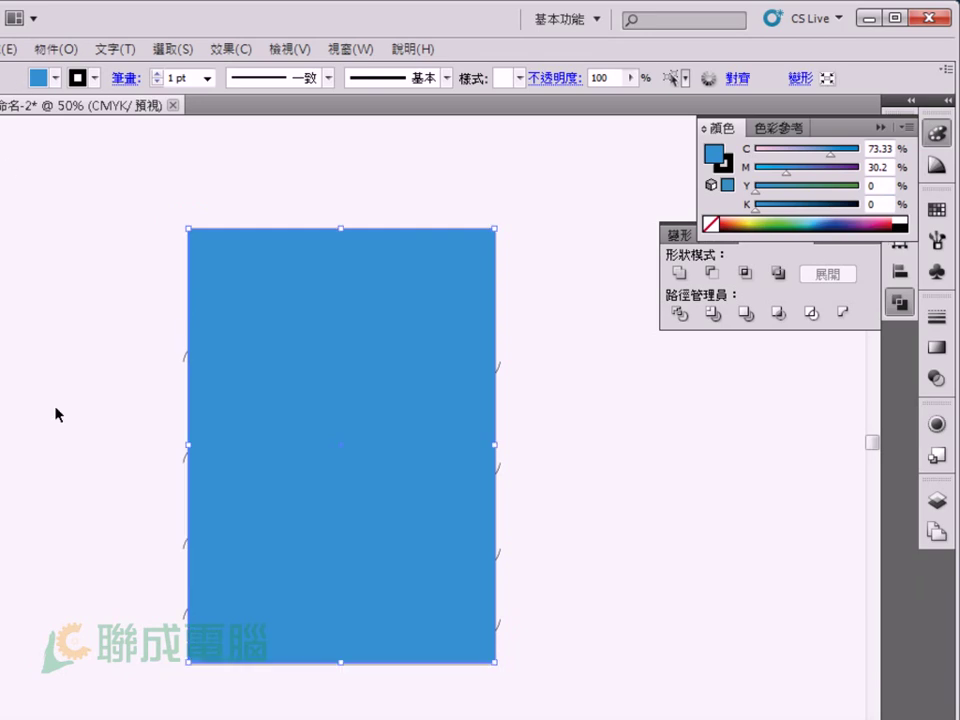
key("x")
key("slash")
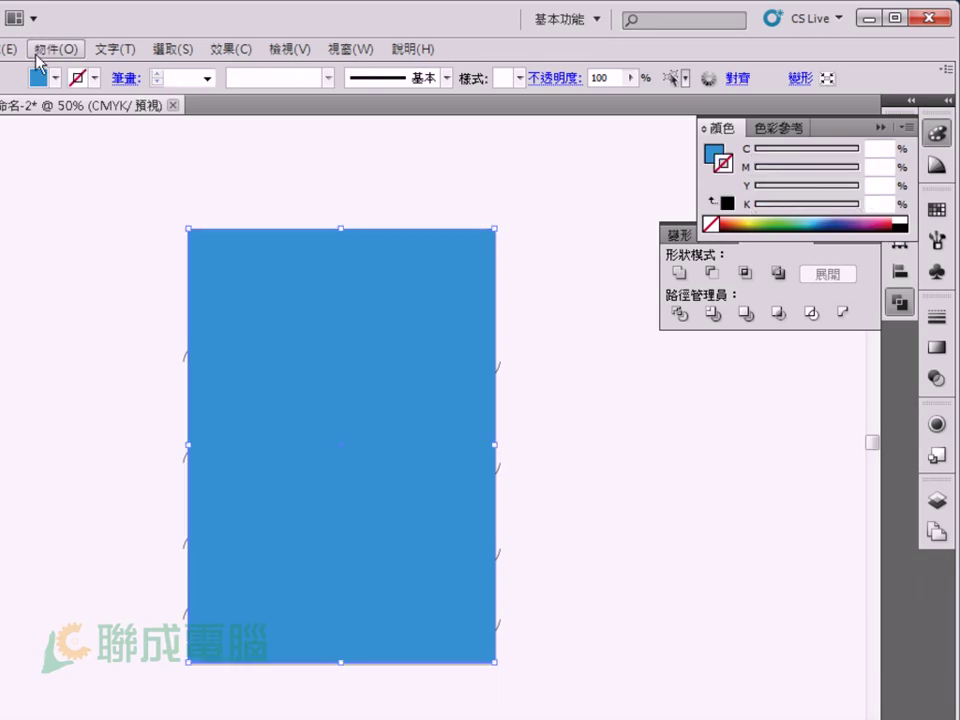
left_click(52, 48)
mouse_move(160, 94)
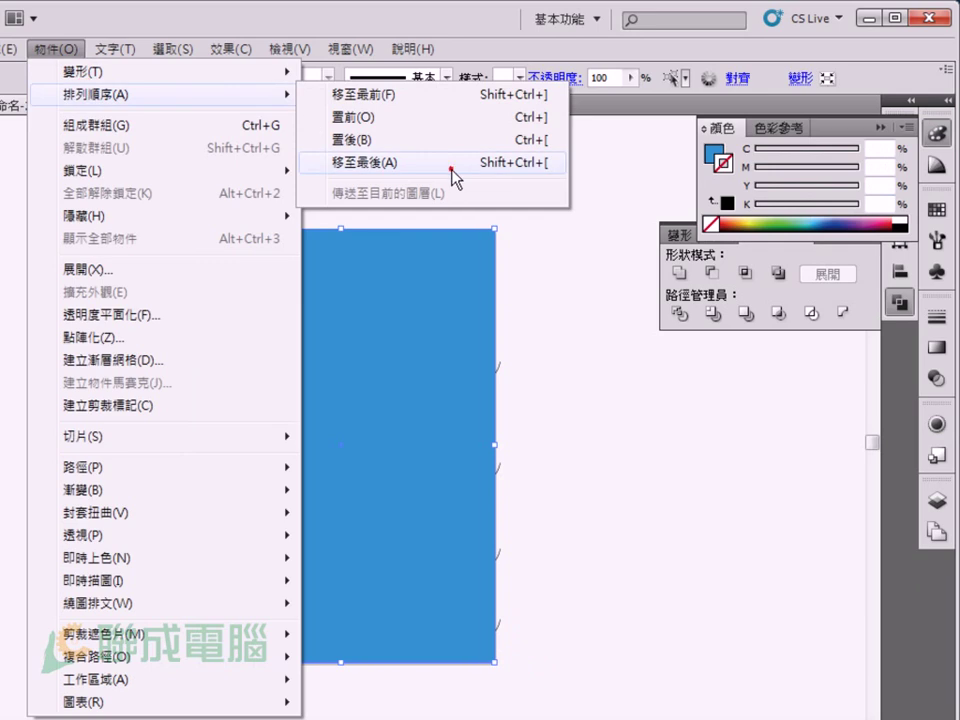
left_click(452, 170)
Select the four wave rows without the rectangle and give them a white stroke.
left_click(619, 437)
left_click_drag(337, 378, 382, 552)
left_click(574, 494)
left_click_drag(510, 565, 566, 639)
left_click(405, 298, "shift")
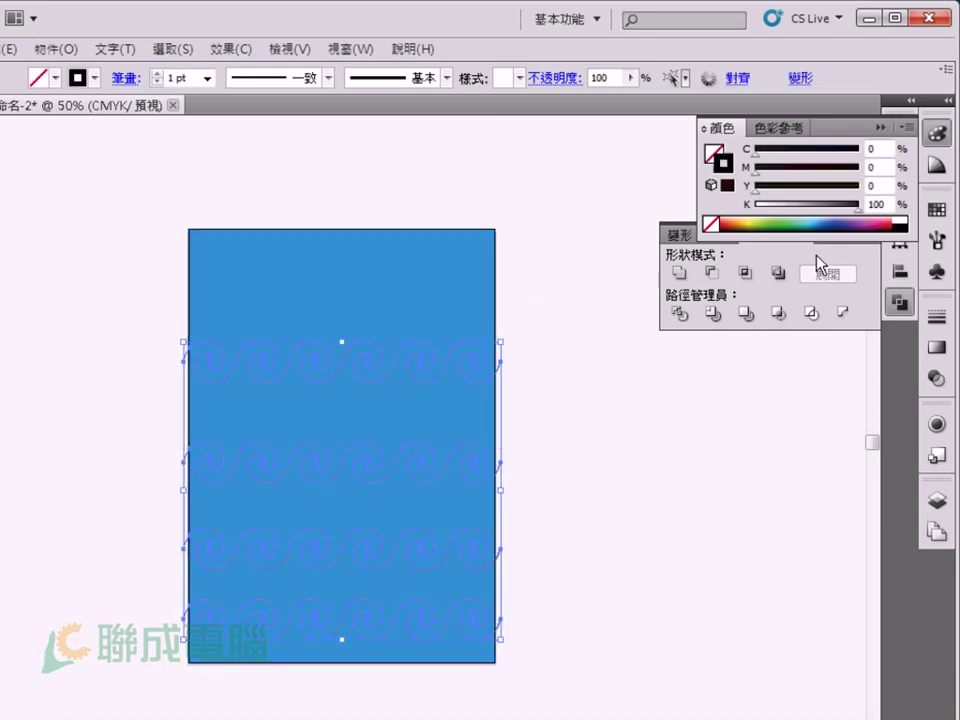
left_click(900, 217)
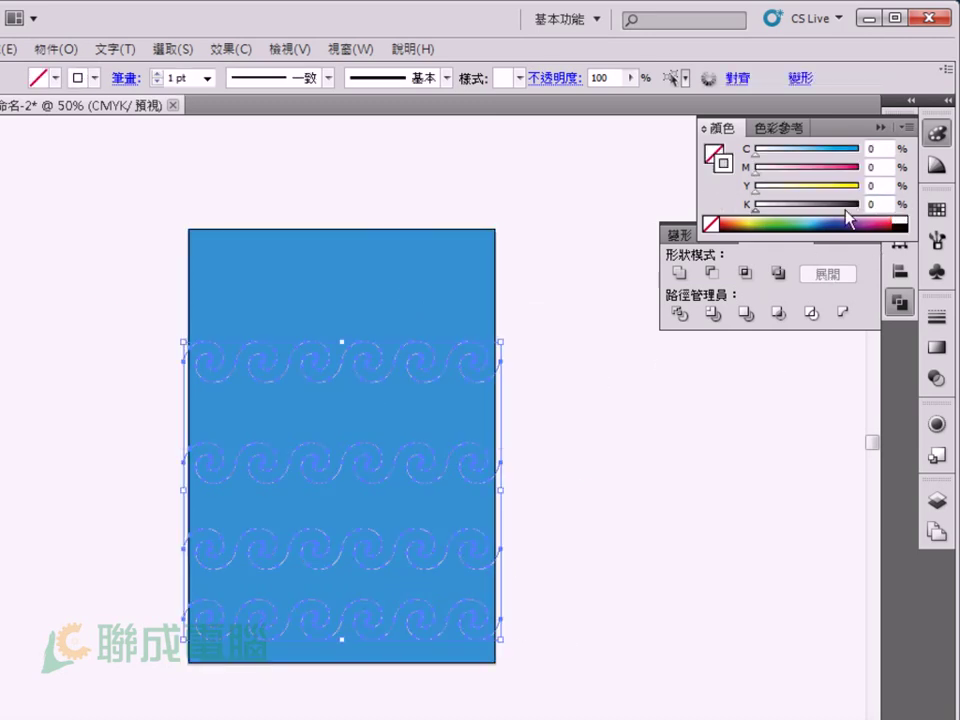
Inspect the white waves up close, then copy the wave rows.
scroll(295, 317, "down", 3)
left_click_drag(148, 229, 514, 591)
left_click_drag(448, 345, 354, 418)
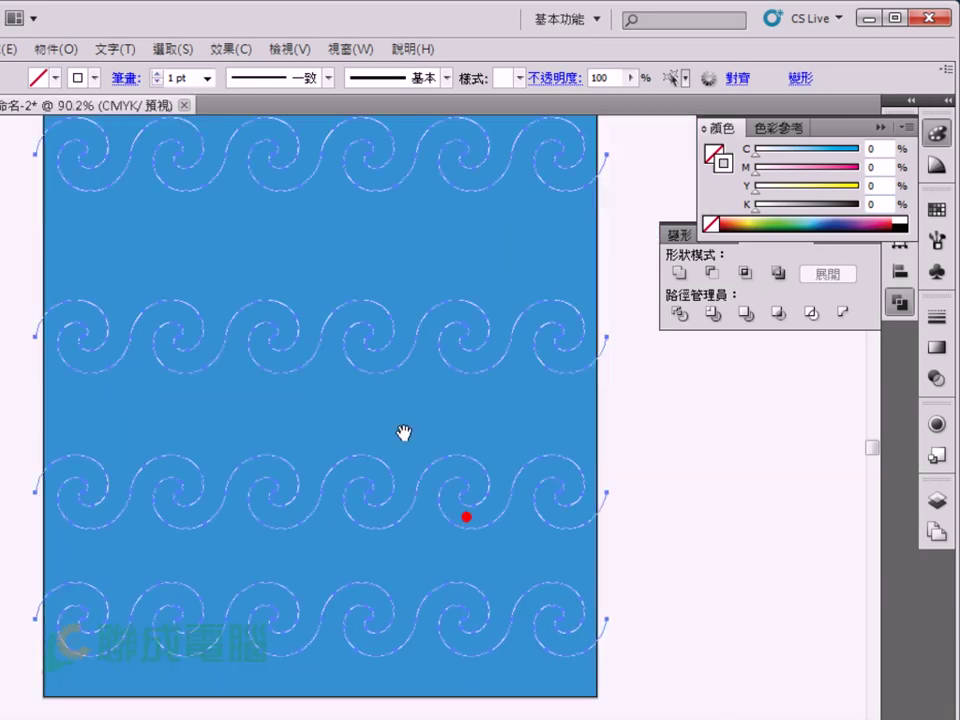
left_click_drag(663, 594, 669, 624)
key("ctrl+c")
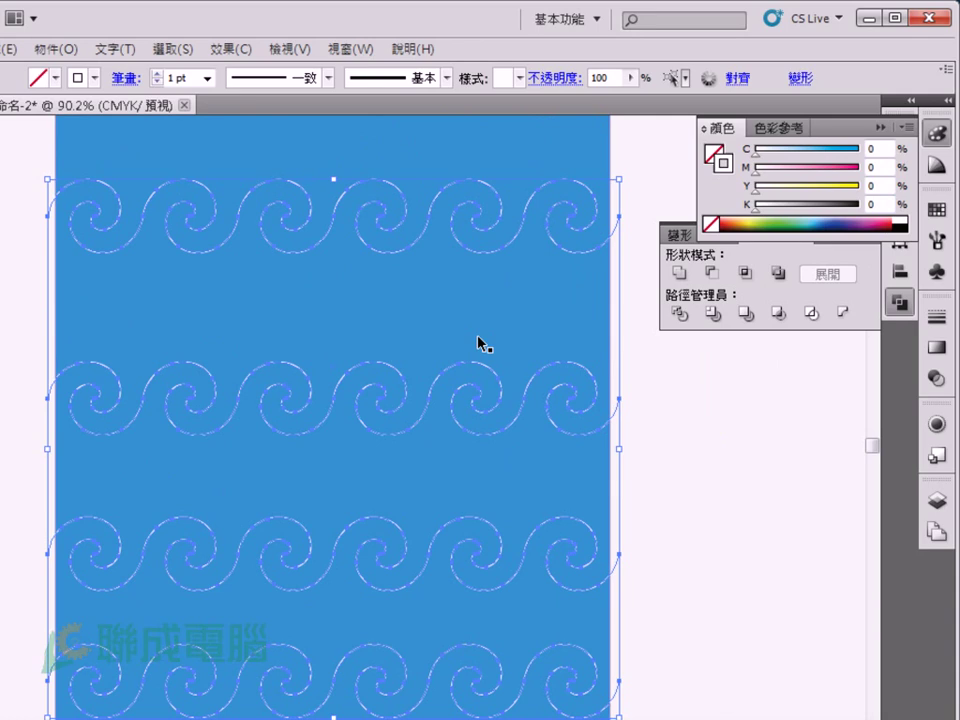
key("ctrl+minus")
key("ctrl+minus")
key("ctrl+f")
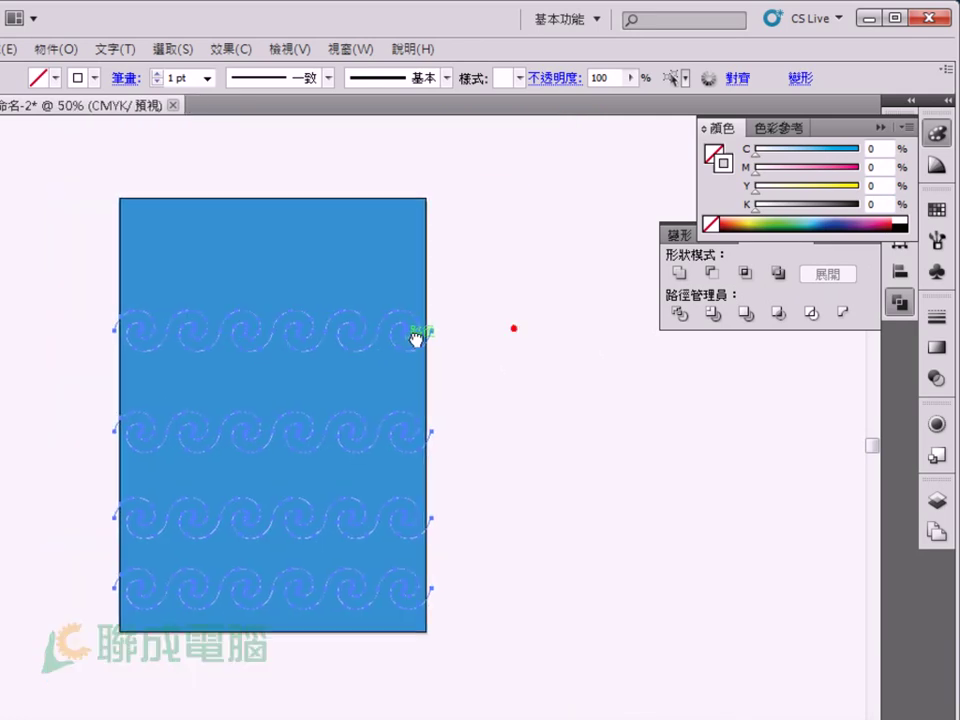
left_click(349, 49)
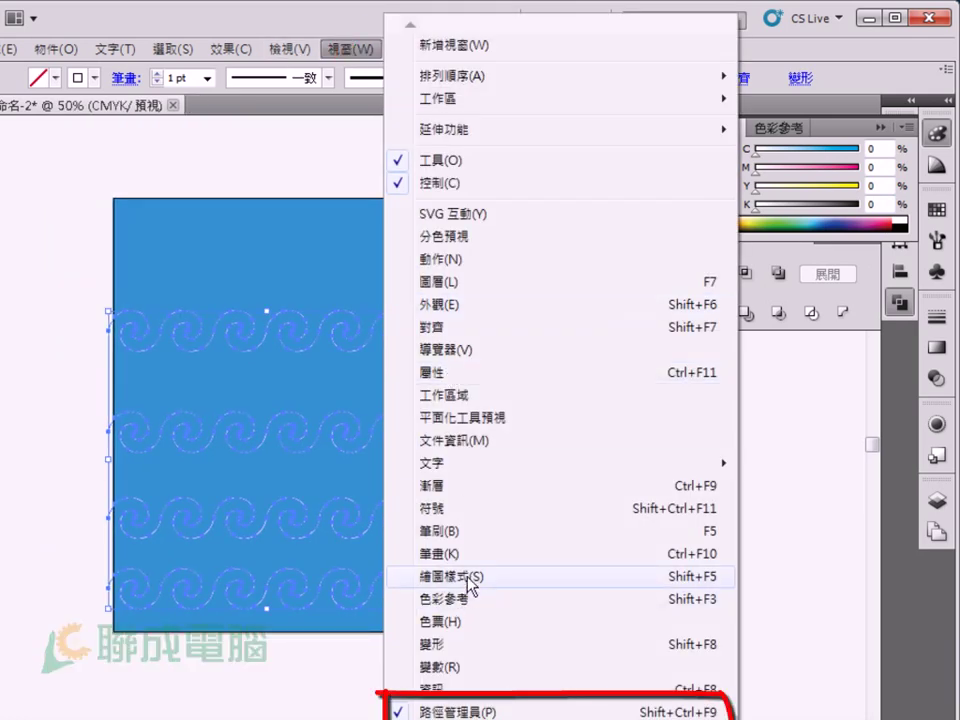
Bring up the Pathfinder panel and try selecting the rectangle and wave rows.
left_click(551, 716)
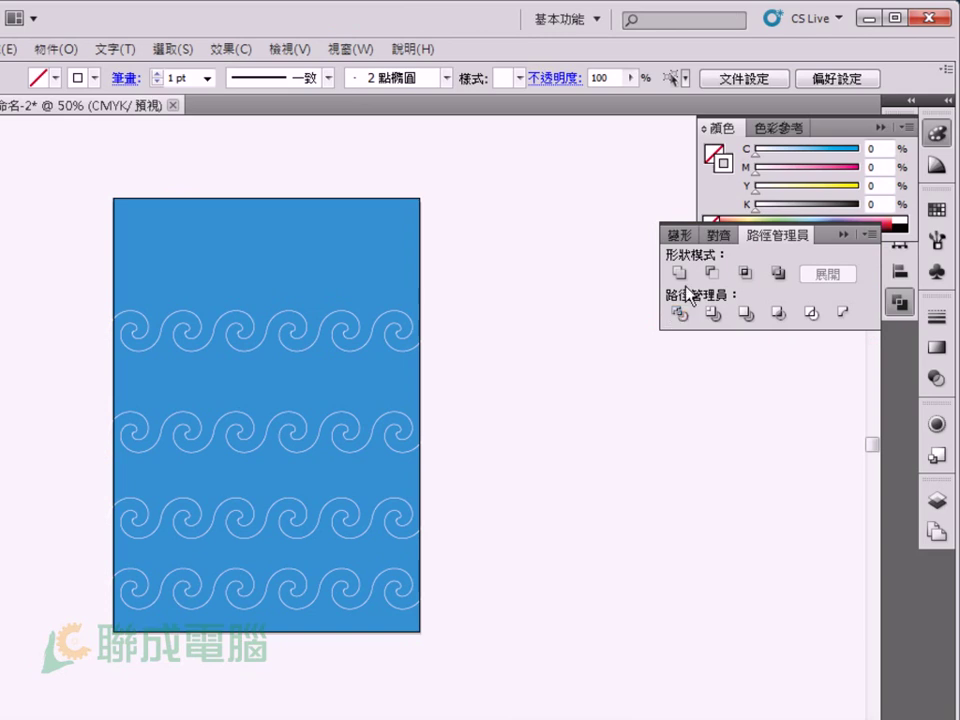
left_click(197, 246)
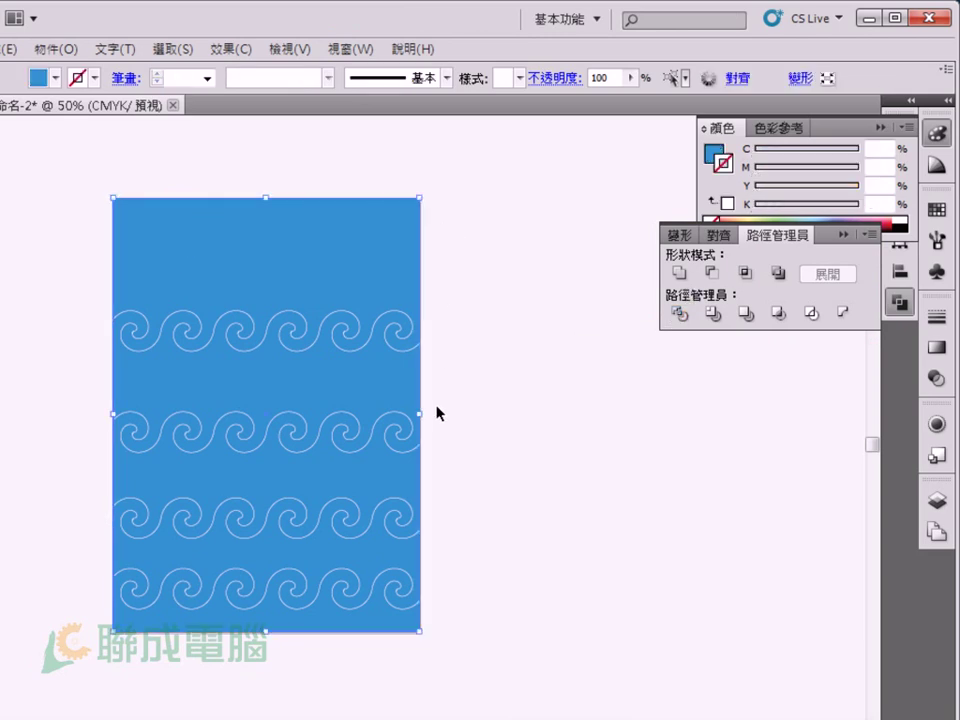
left_click(532, 420)
left_click(165, 343)
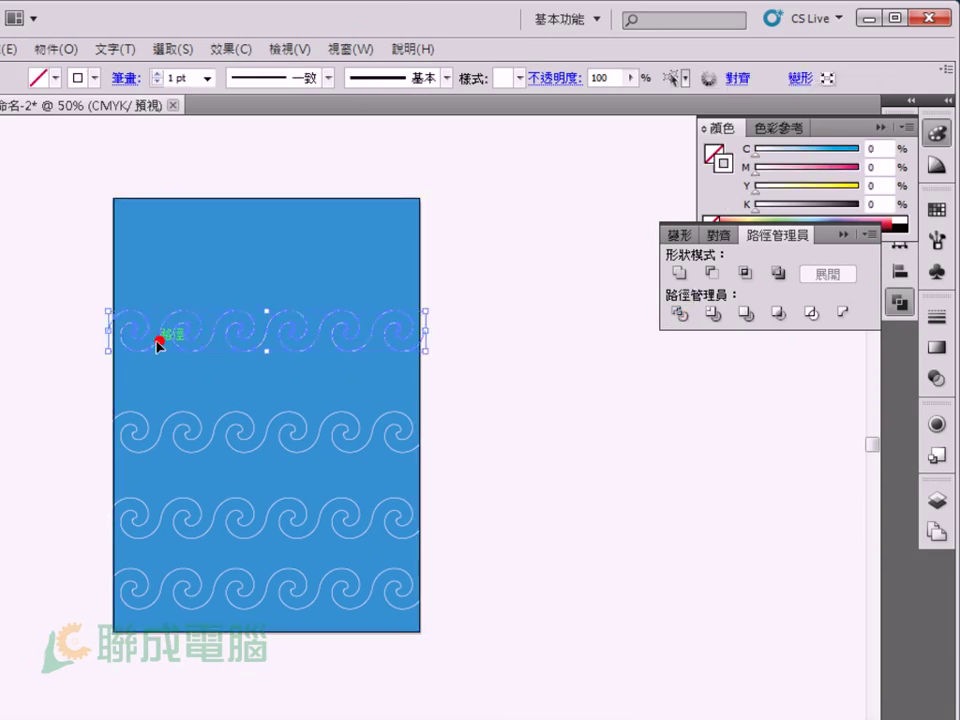
left_click(158, 441)
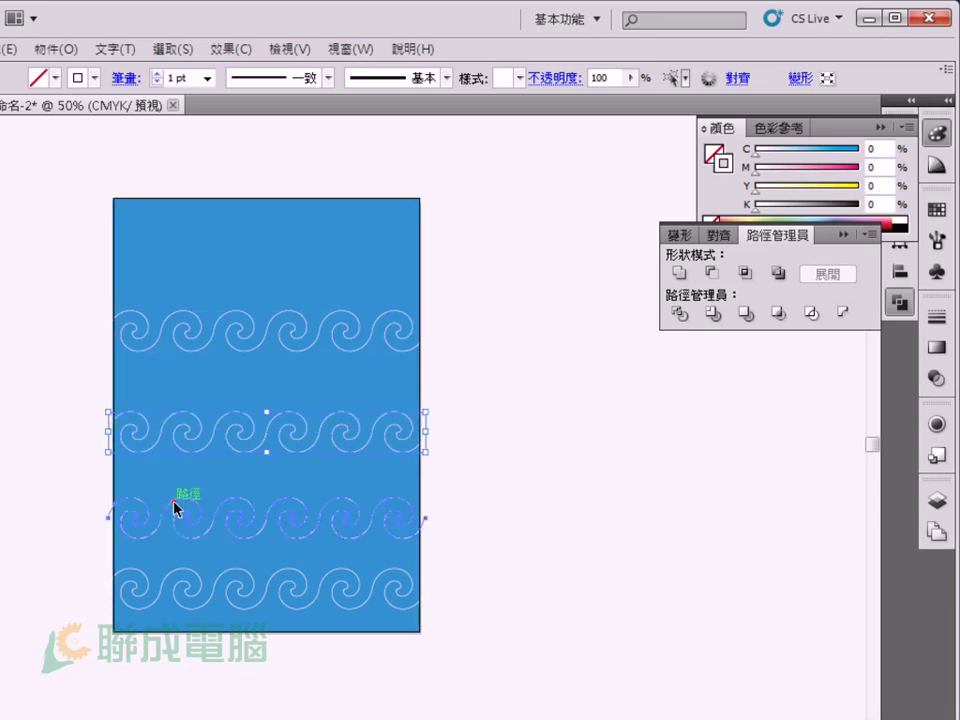
left_click(172, 503)
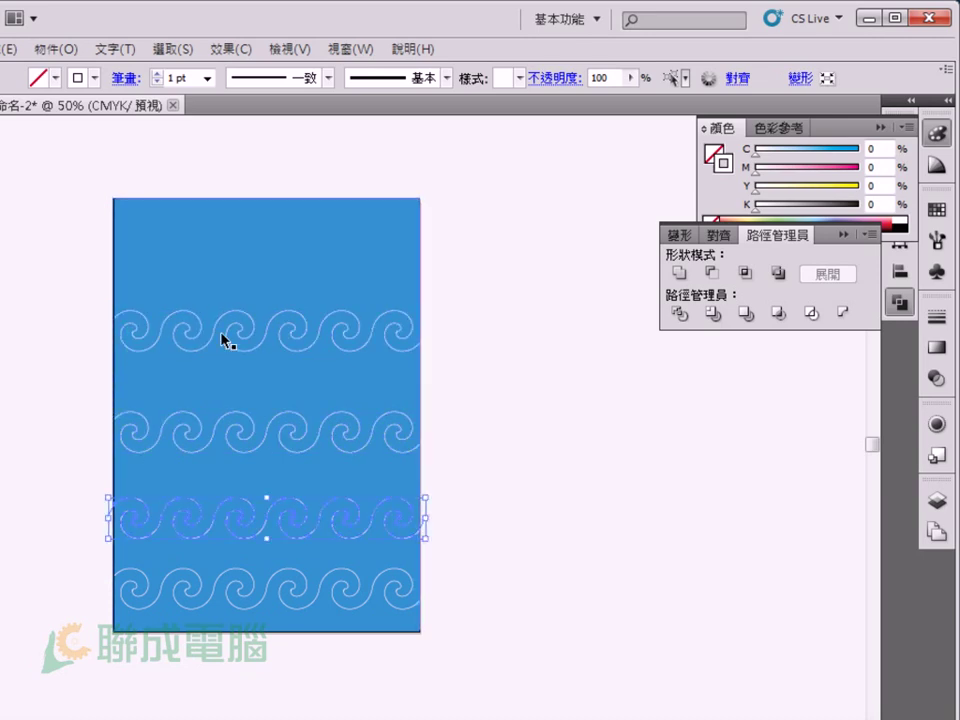
left_click_drag(79, 285, 404, 547)
left_click(567, 632)
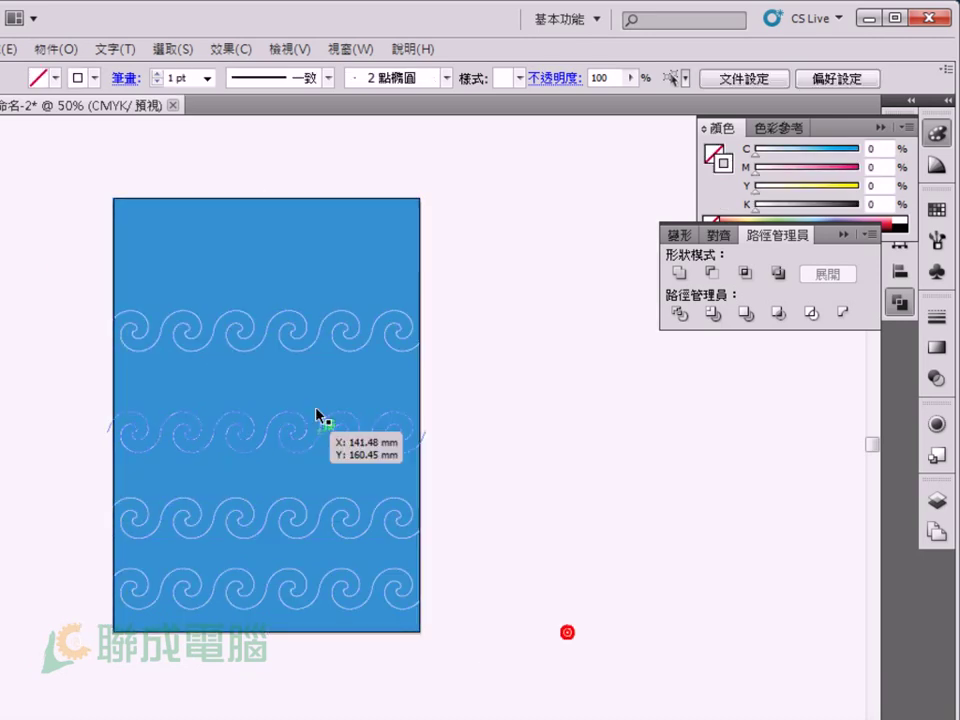
Divide the blue rectangle along all four wave paths with Pathfinder Divide.
left_click(306, 293)
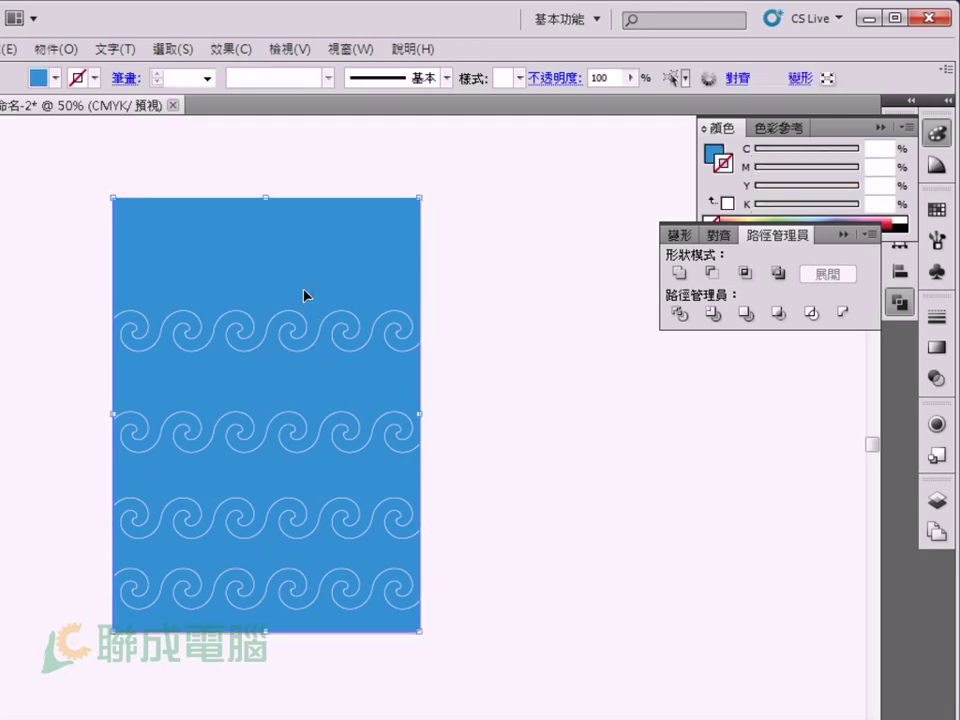
left_click_drag(88, 298, 555, 663)
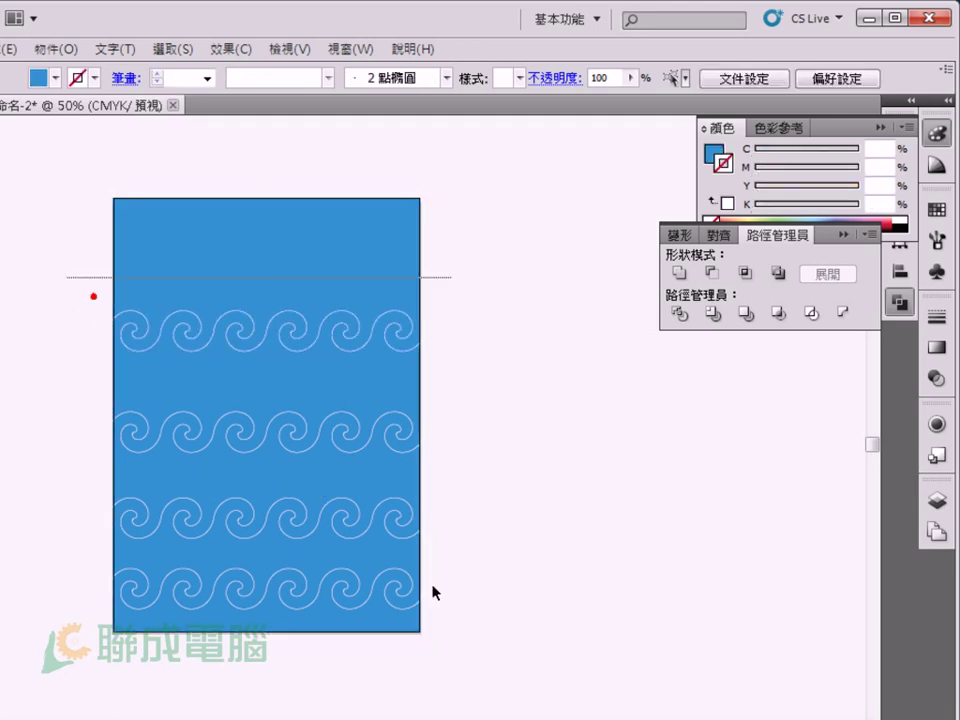
left_click(679, 314)
left_click(606, 349)
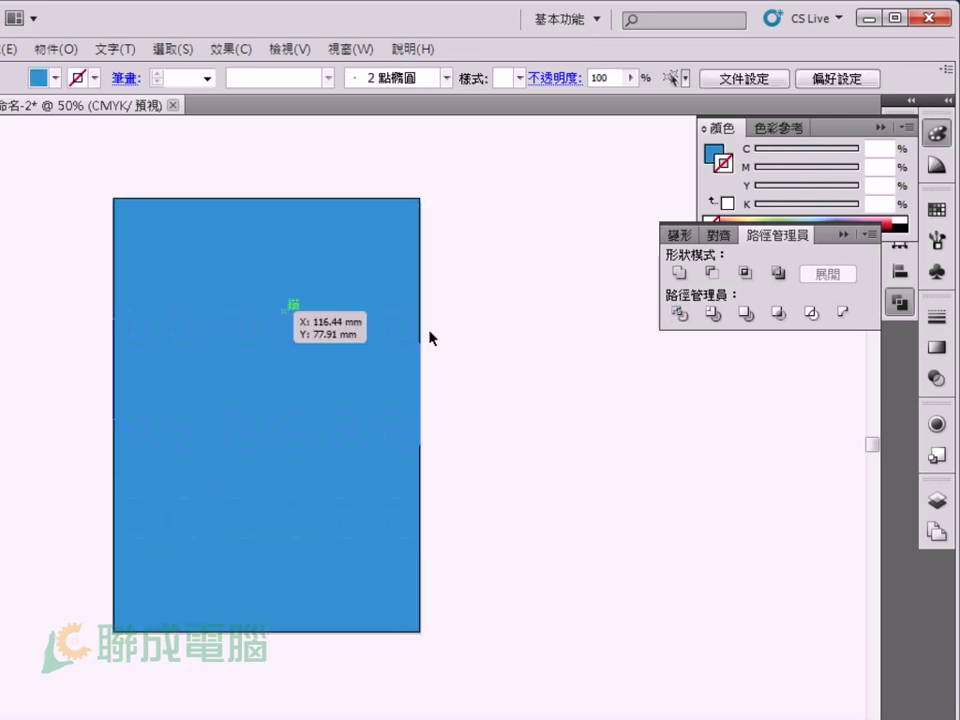
left_click(366, 257)
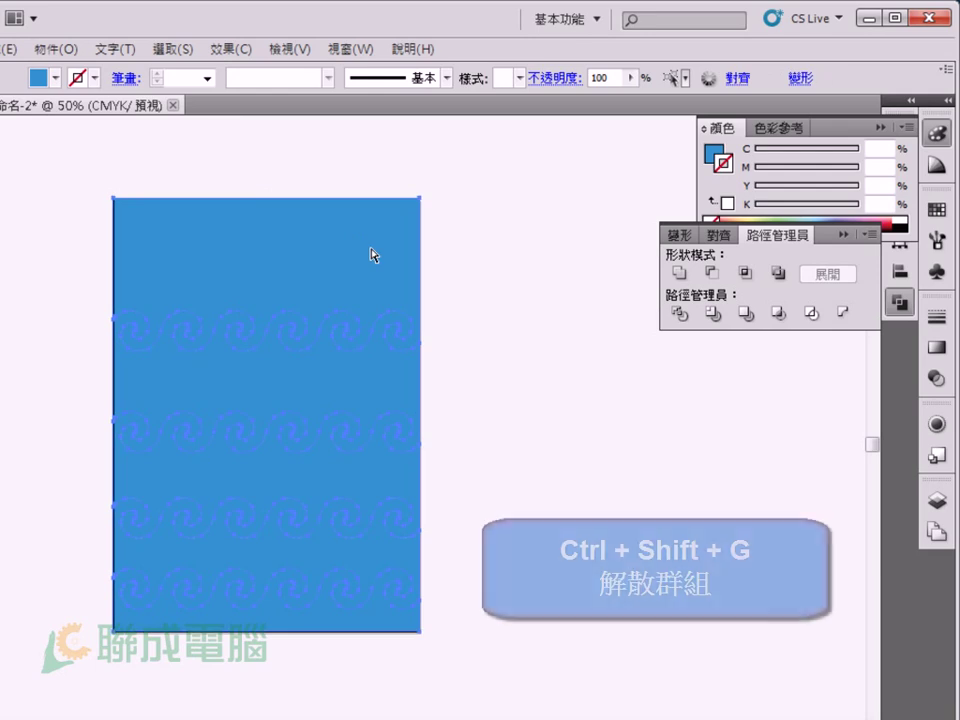
Ungroup the divided shapes, test-move bands aside, and restore them into the full rectangle.
key("ctrl+shift+g")
left_click(512, 296)
left_click_drag(330, 281, 527, 204)
left_click_drag(367, 381, 575, 385)
left_click_drag(371, 476, 536, 531)
left_click_drag(241, 589, 205, 640)
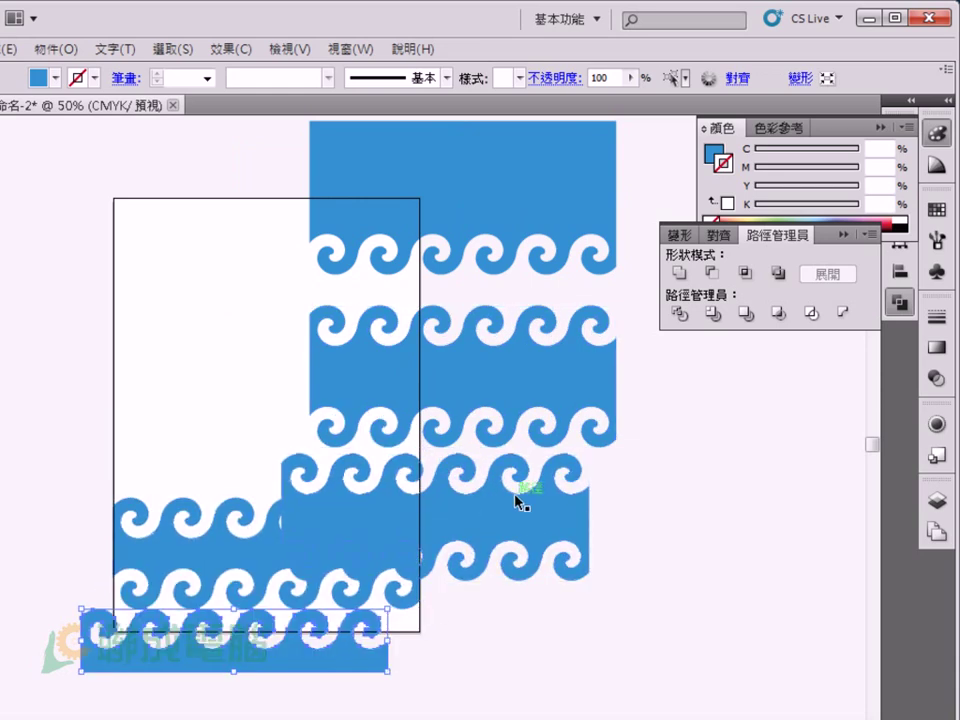
key("ctrl+shift+a")
key("Delete")
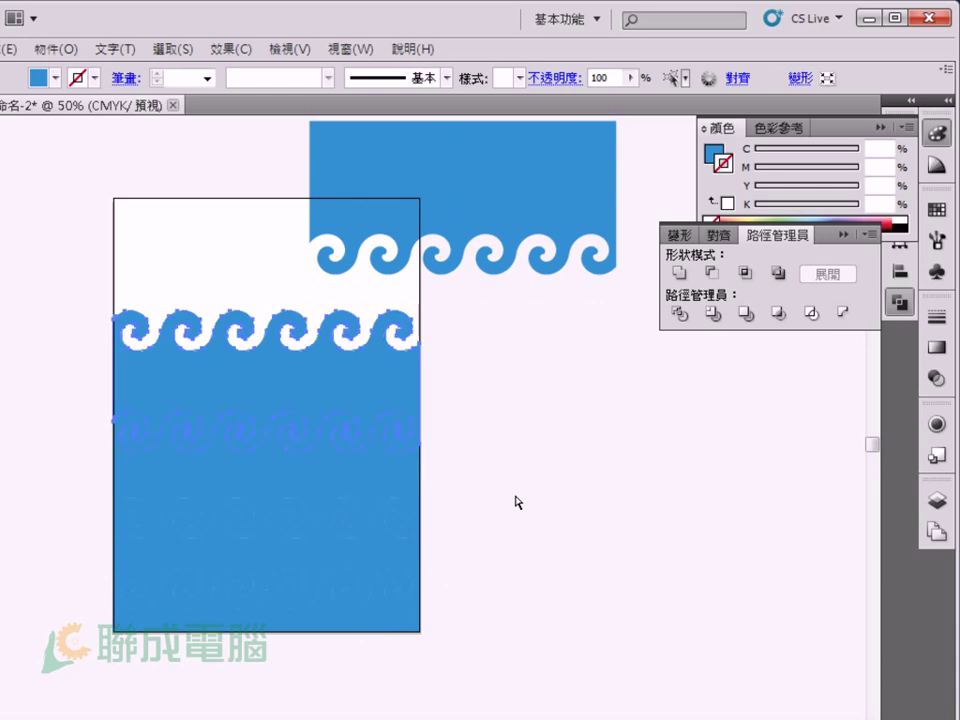
left_click(508, 495)
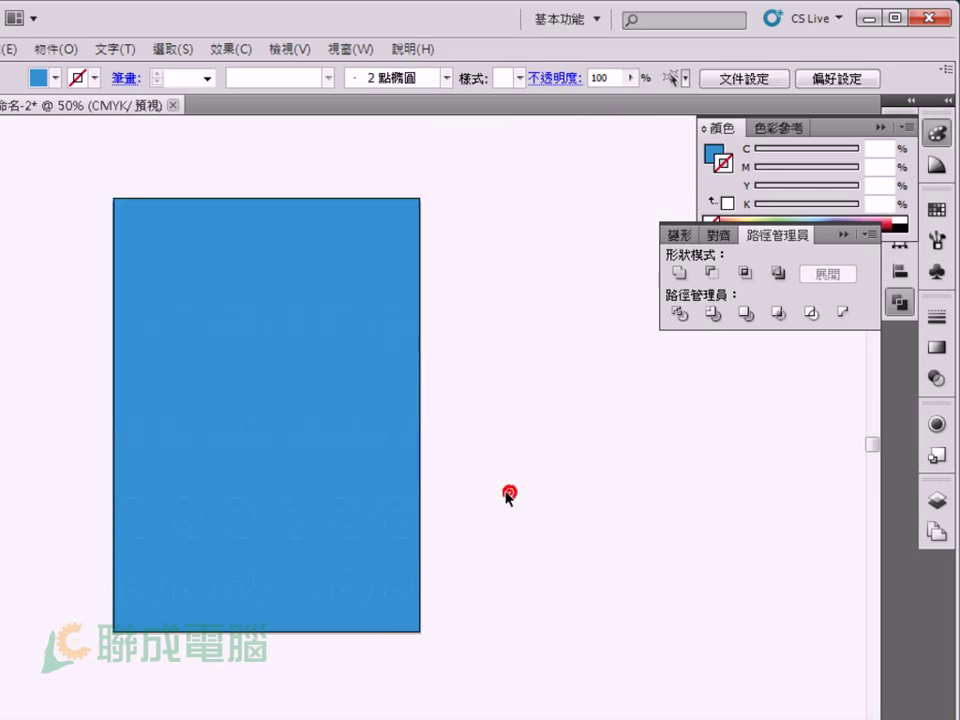
Fill all the bands with a dark navy blue.
left_click(406, 624)
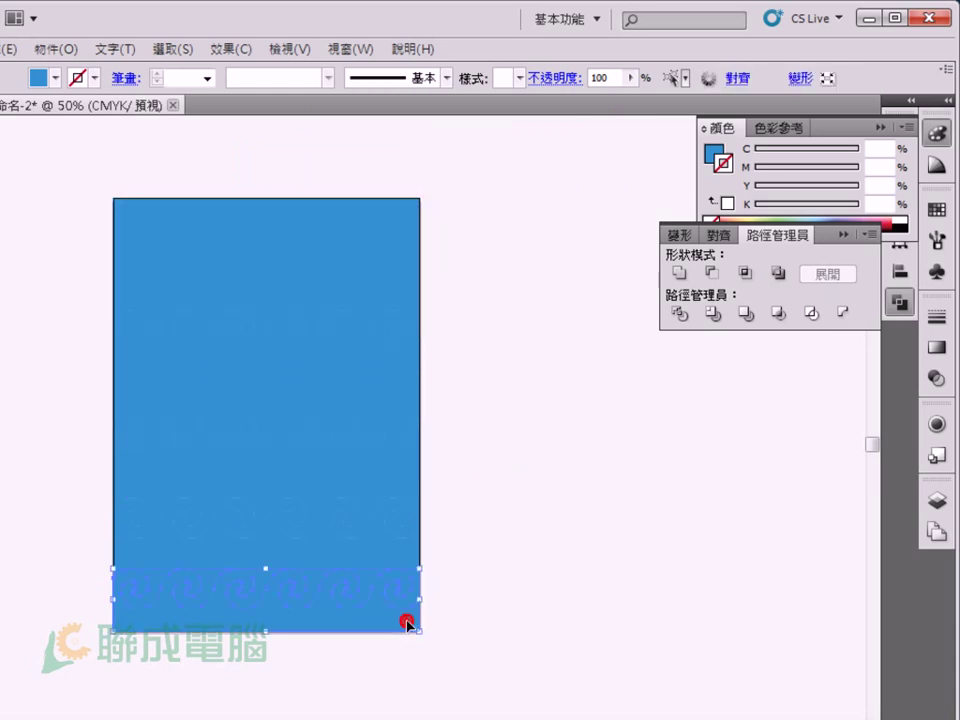
left_click(714, 156)
left_click_drag(249, 147, 476, 650)
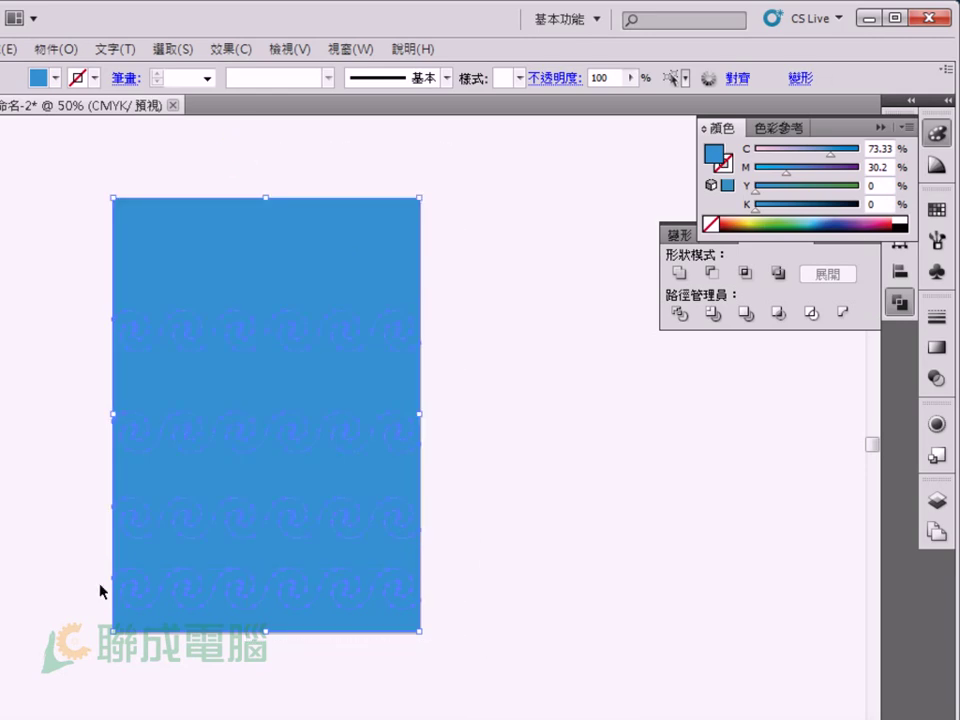
double_click(713, 154)
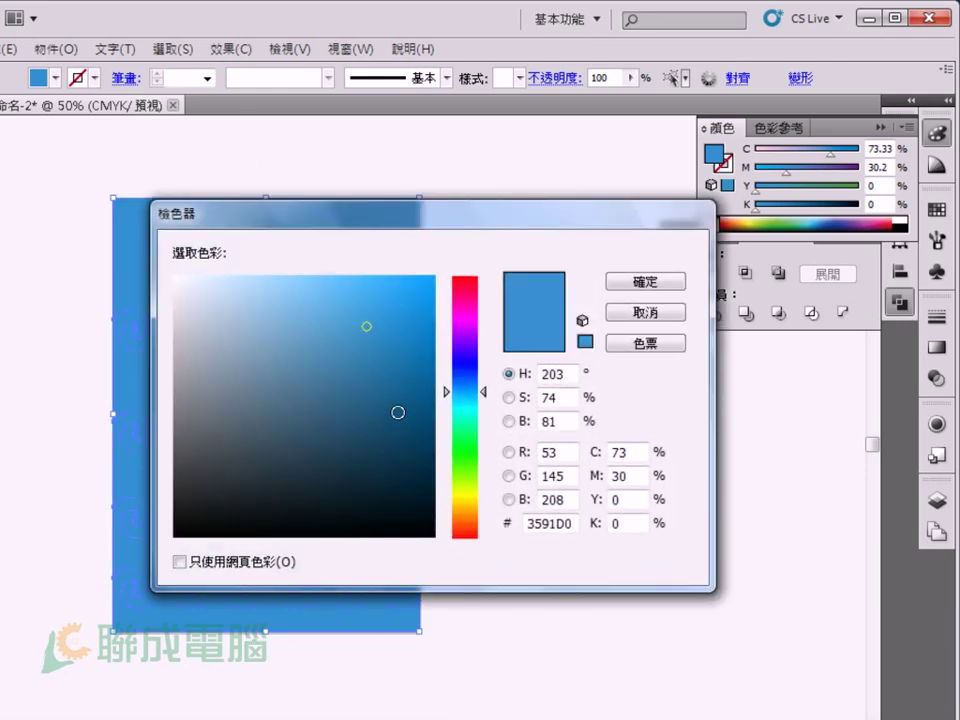
left_click(385, 443)
left_click(396, 446)
left_click(643, 283)
Give every band except the bottom one a slightly lighter blue.
left_click(585, 529)
left_click(380, 565)
left_click_drag(375, 553, 356, 381)
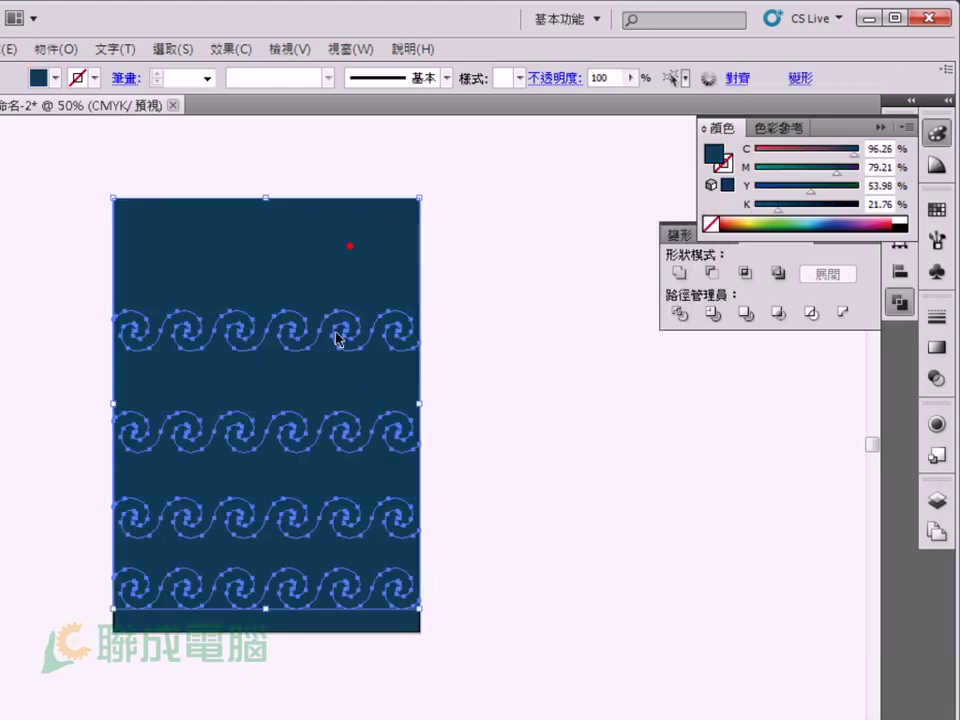
double_click(713, 154)
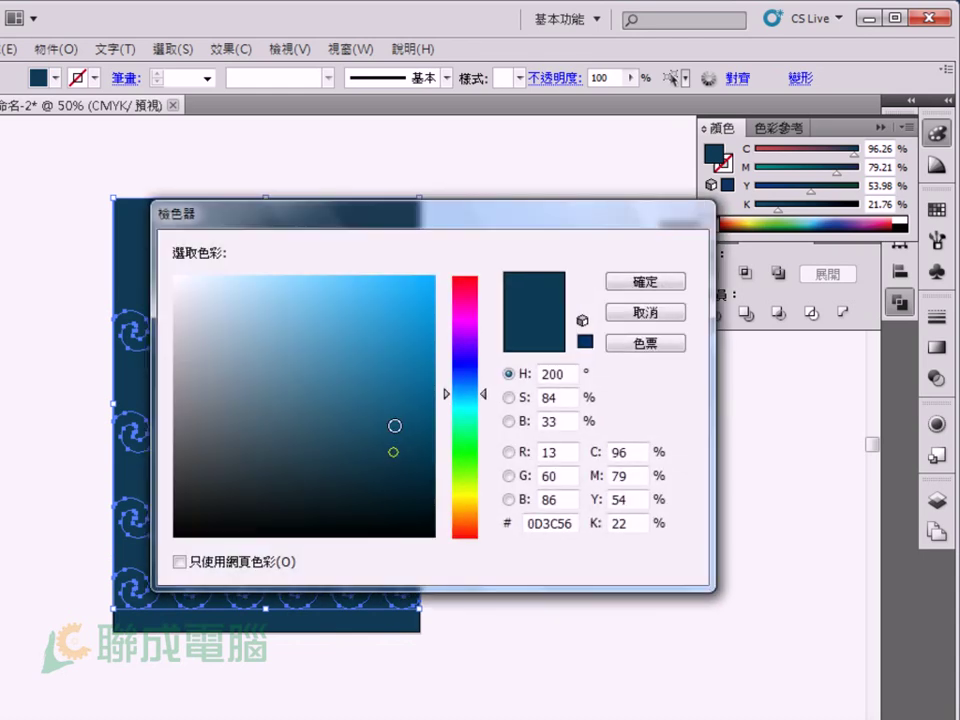
left_click(394, 426)
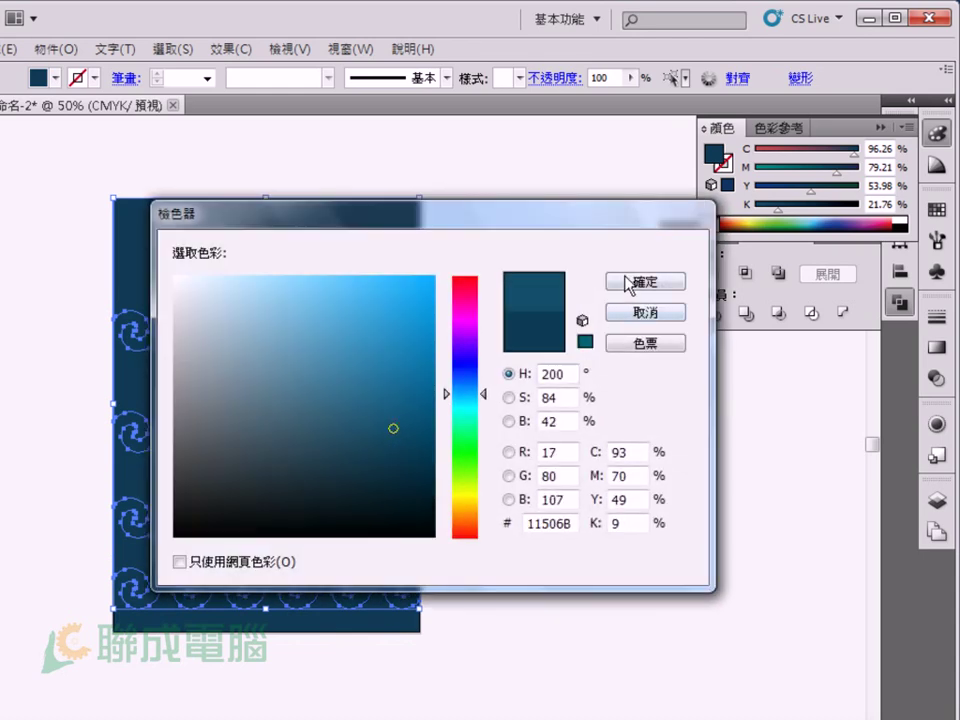
left_click(630, 275)
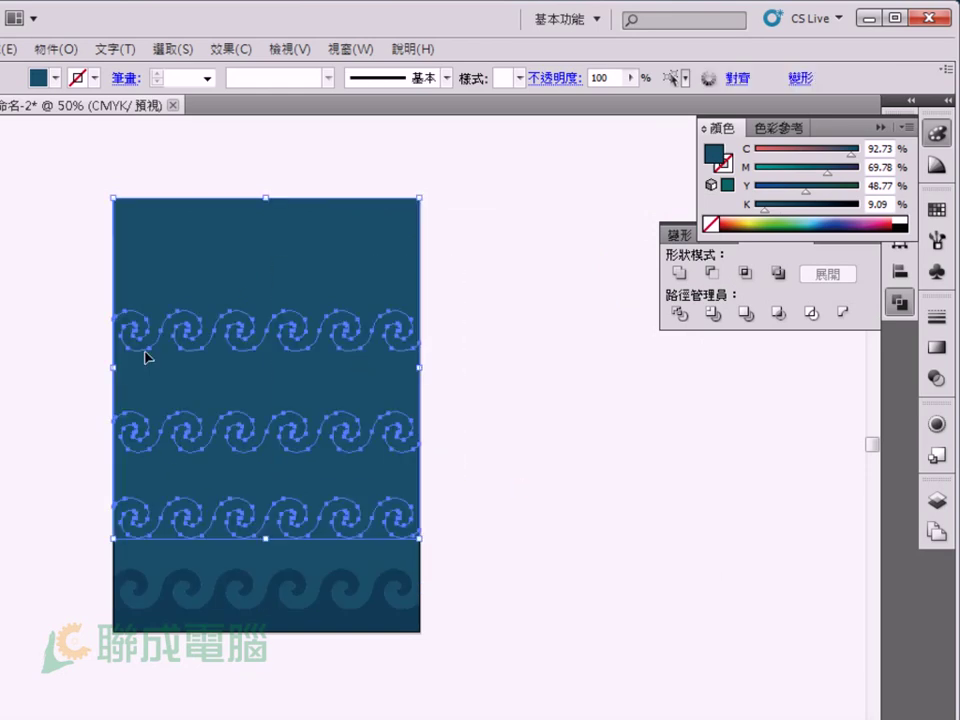
Lighten the top three bands, then the top two, with progressively lighter blues.
double_click(713, 154)
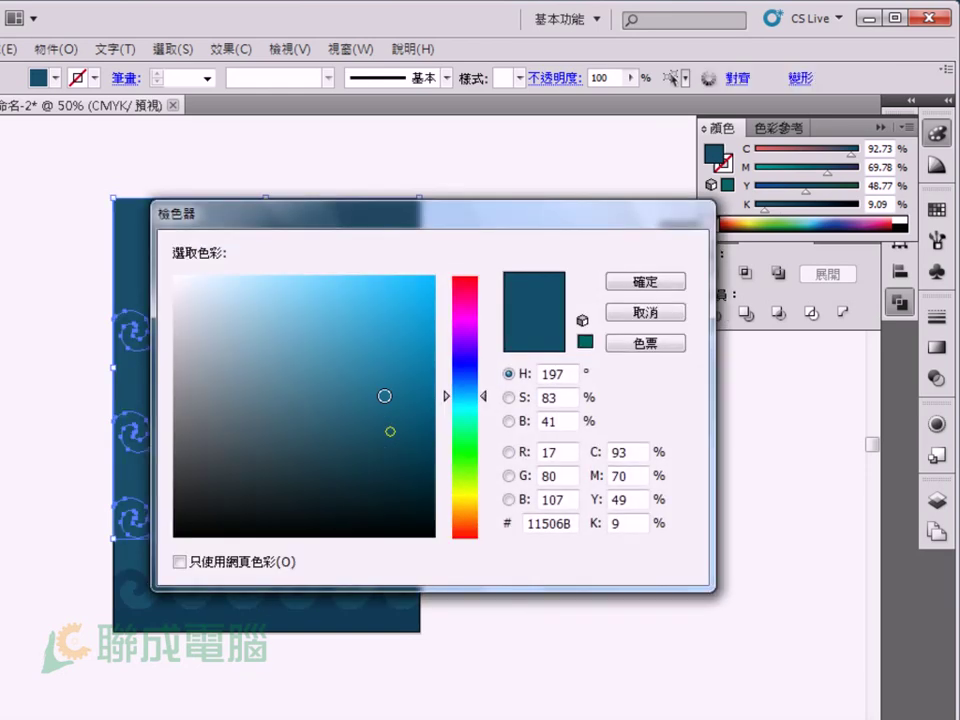
left_click(390, 395)
left_click(626, 281)
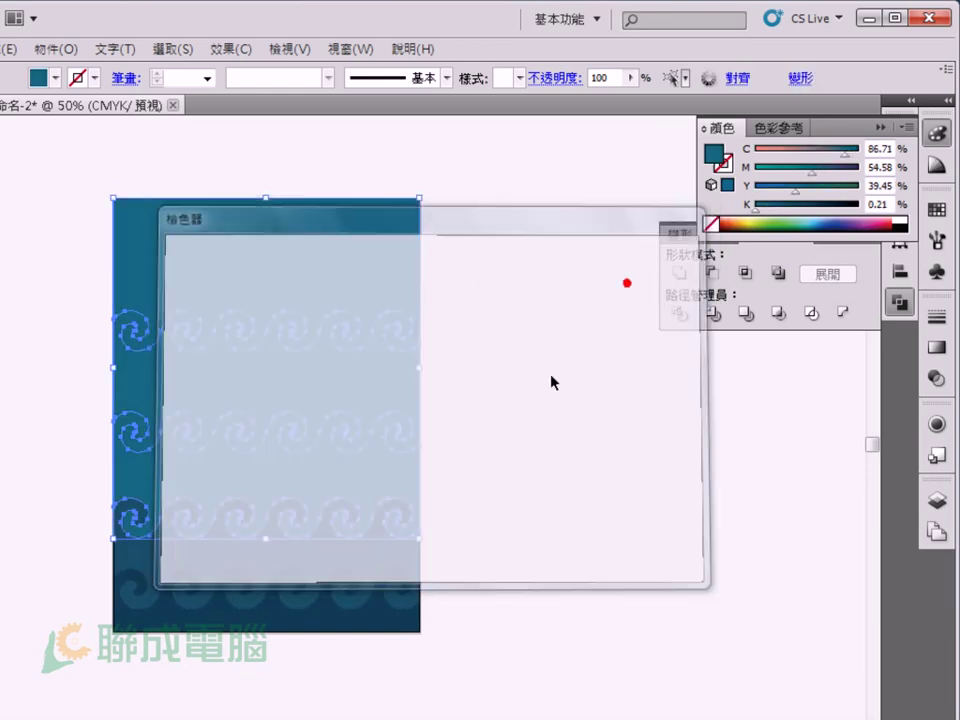
left_click_drag(499, 374, 278, 261)
double_click(713, 154)
left_click(384, 362)
left_click(645, 279)
Give the top band the lightest cyan blue.
left_click_drag(508, 347, 272, 190)
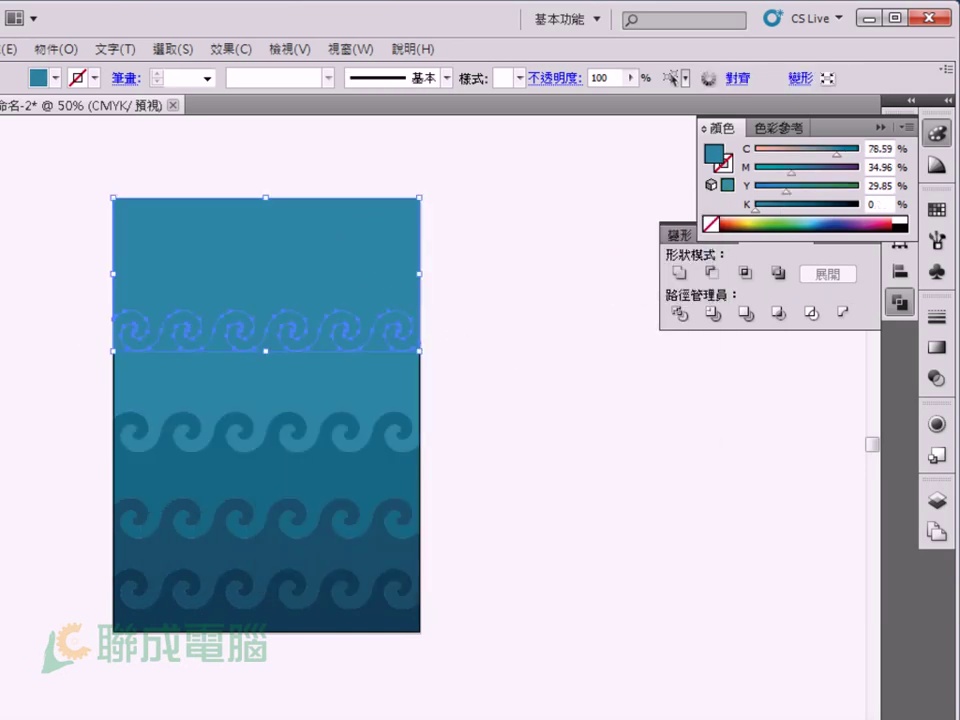
double_click(713, 154)
left_click(384, 326)
left_click(630, 281)
left_click(583, 428)
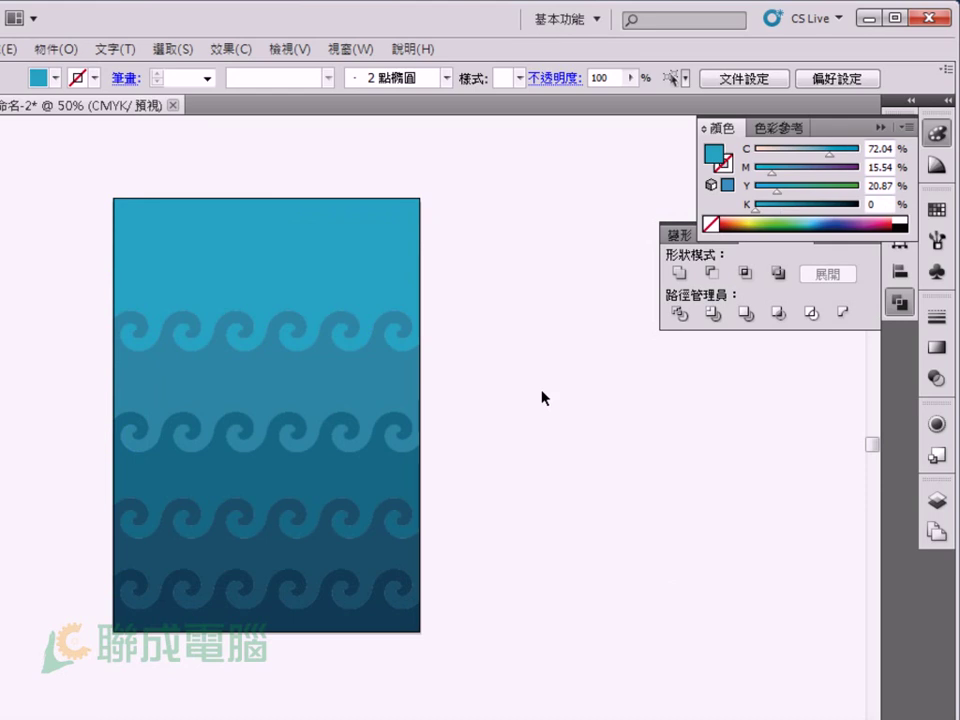
Paste the white wave paths in front of the bands with a 2 pt stroke weight.
key("ctrl+f")
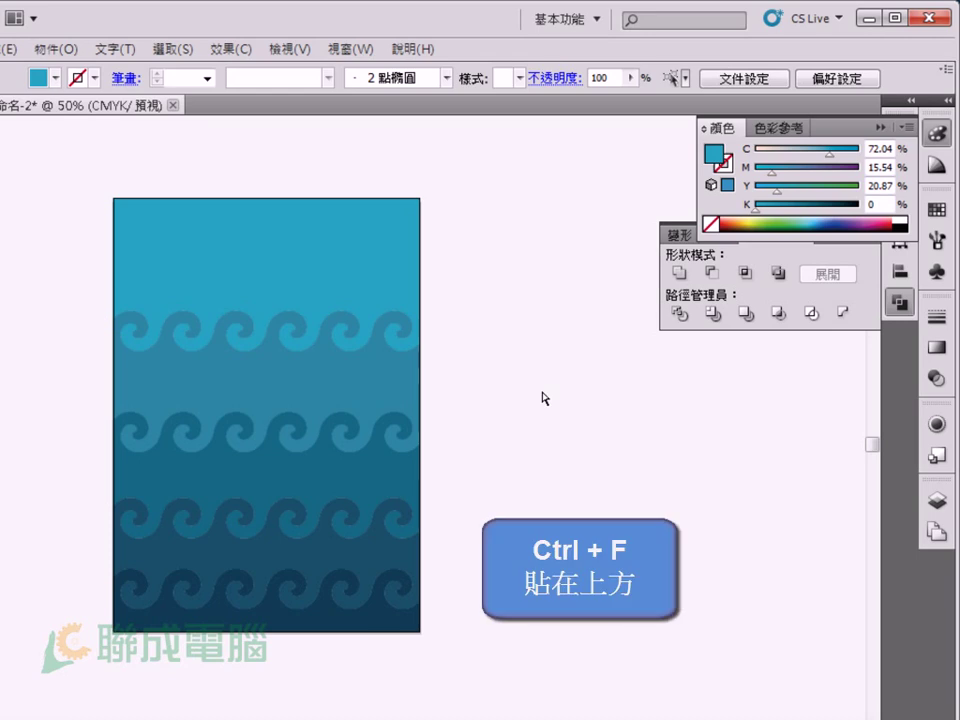
key("ctrl+f")
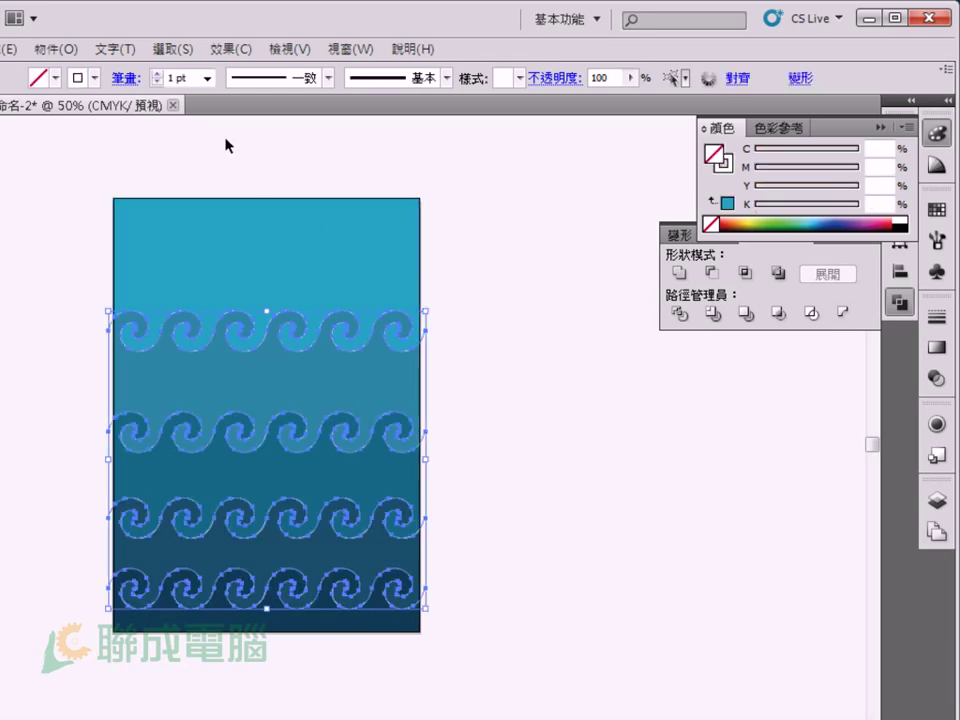
left_click(157, 73)
left_click(465, 295)
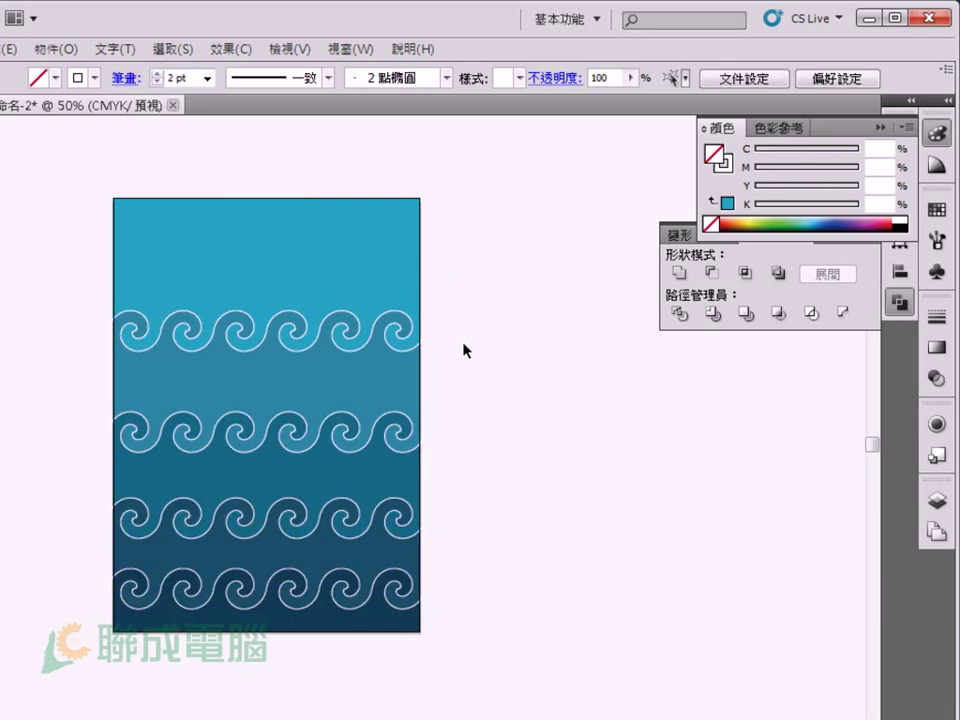
left_click_drag(169, 407, 510, 638)
left_click_drag(548, 573, 566, 537)
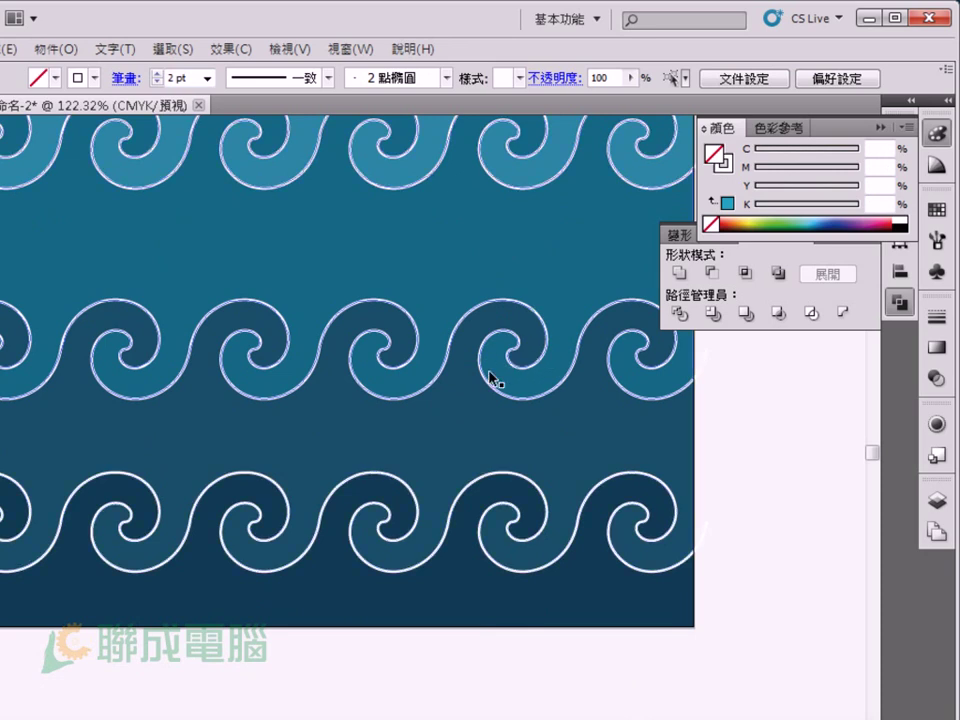
key("ctrl+minus")
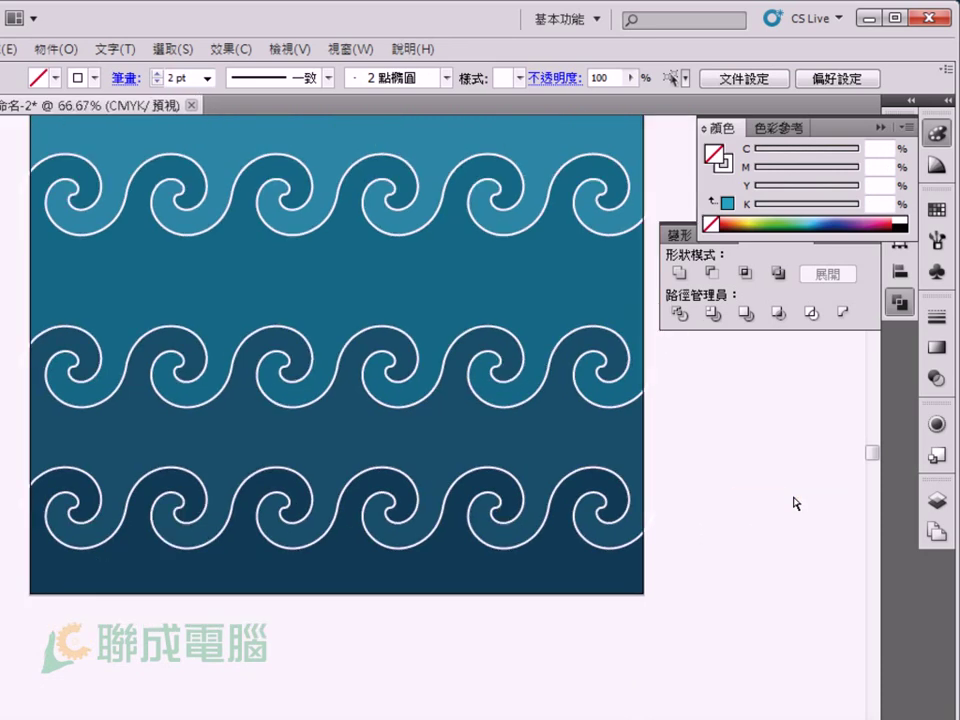
key("ctrl+minus")
key("ctrl+minus")
left_click_drag(537, 457, 483, 564)
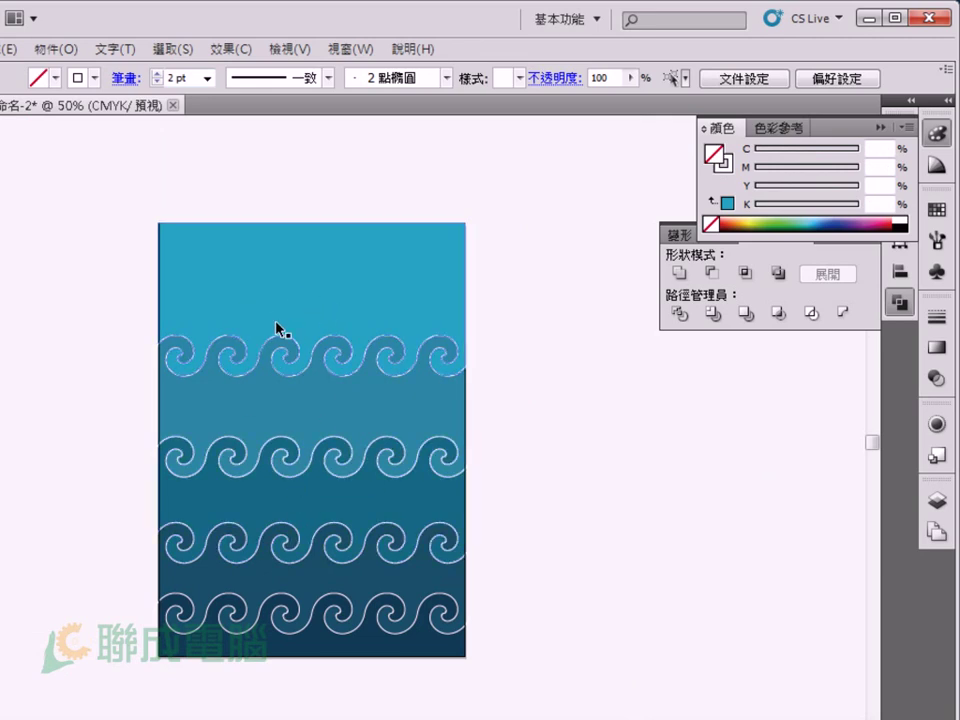
left_click_drag(276, 326, 332, 471)
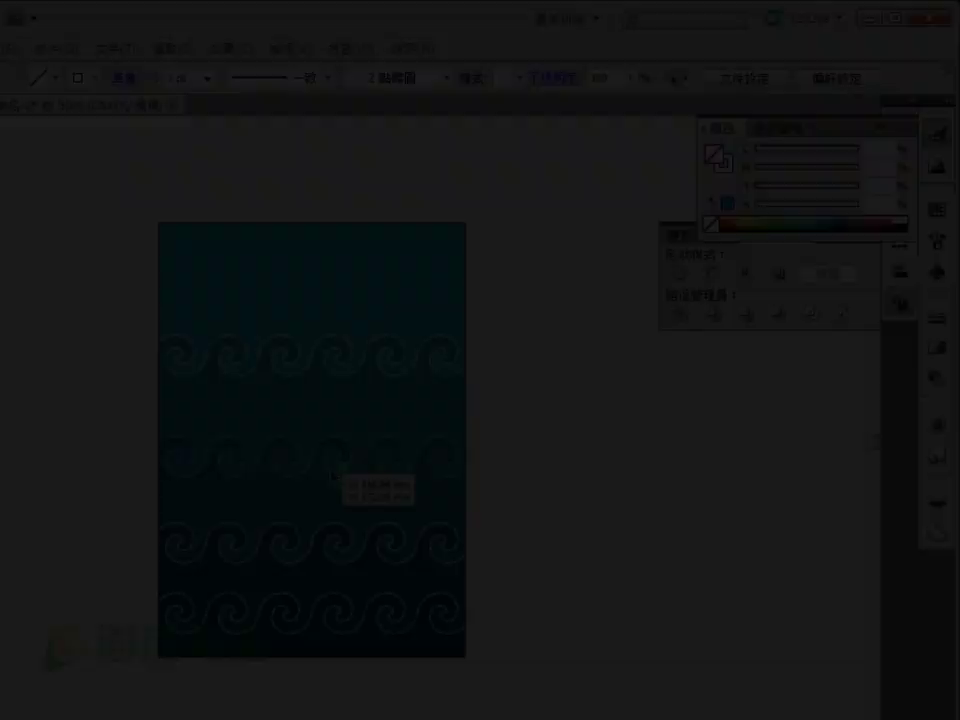